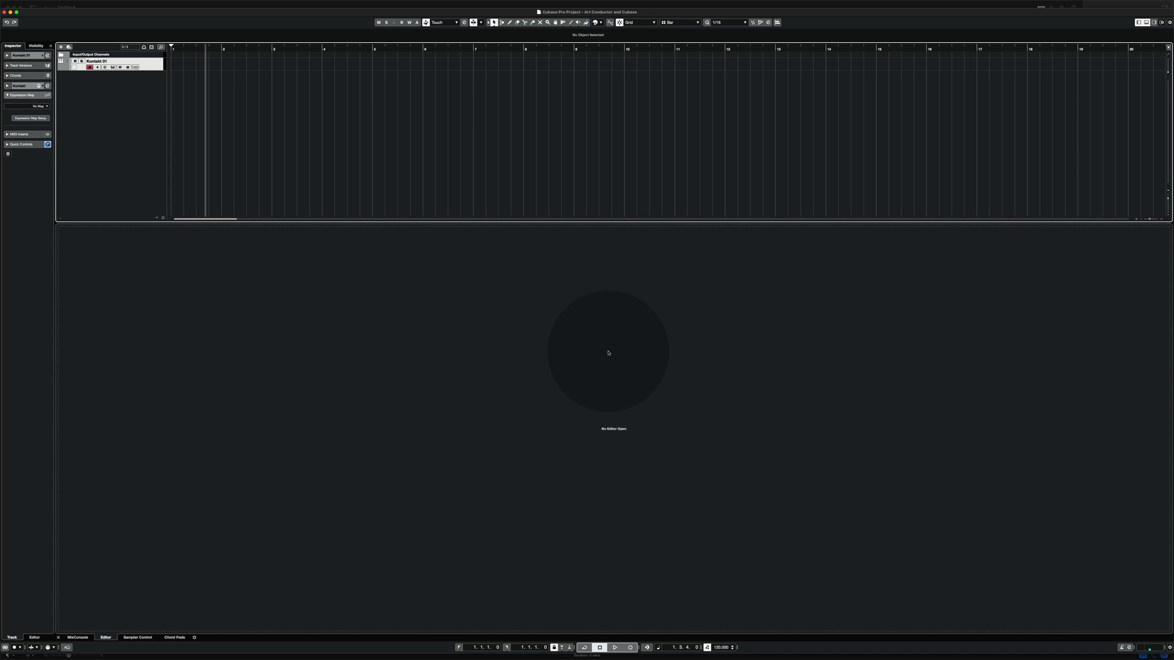
- Open the track's Kontakt instrument and filter the Libraries list by 'sy'
{"action": "left_click", "coordinate": [113, 66]}
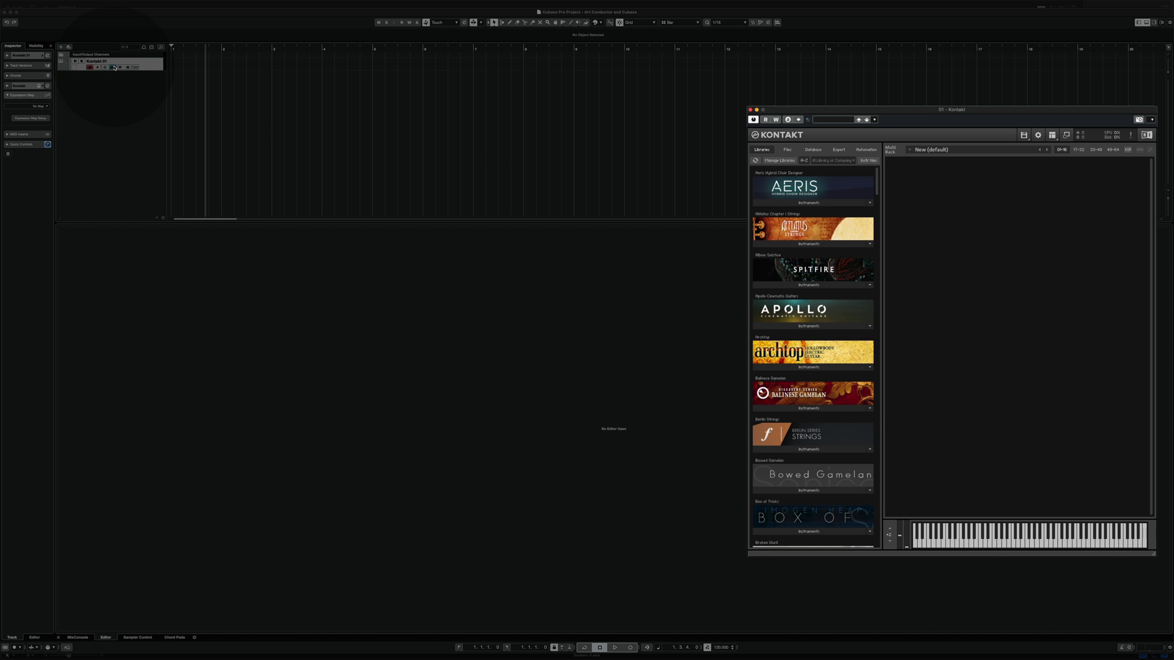
{"action": "left_click", "coordinate": [829, 161]}
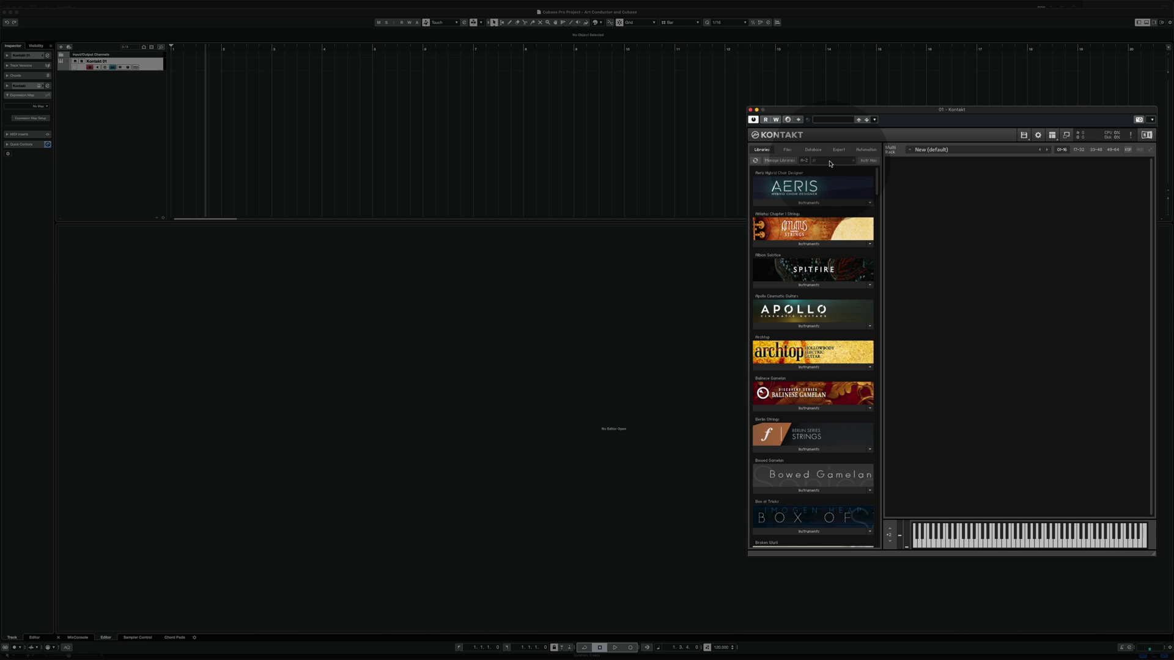
{"action": "type", "text": "sym"}
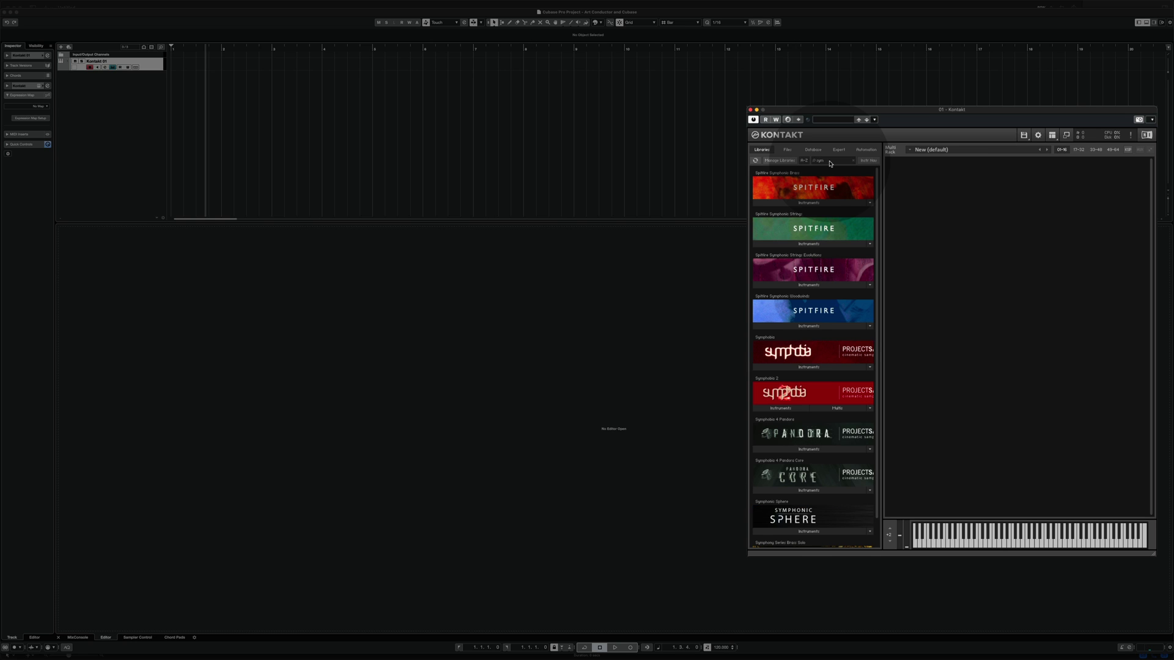
- Load Spitfire Symphonic Strings 'a - Violins 1.nki' into the empty Multi Rack
{"action": "left_click", "coordinate": [782, 245]}
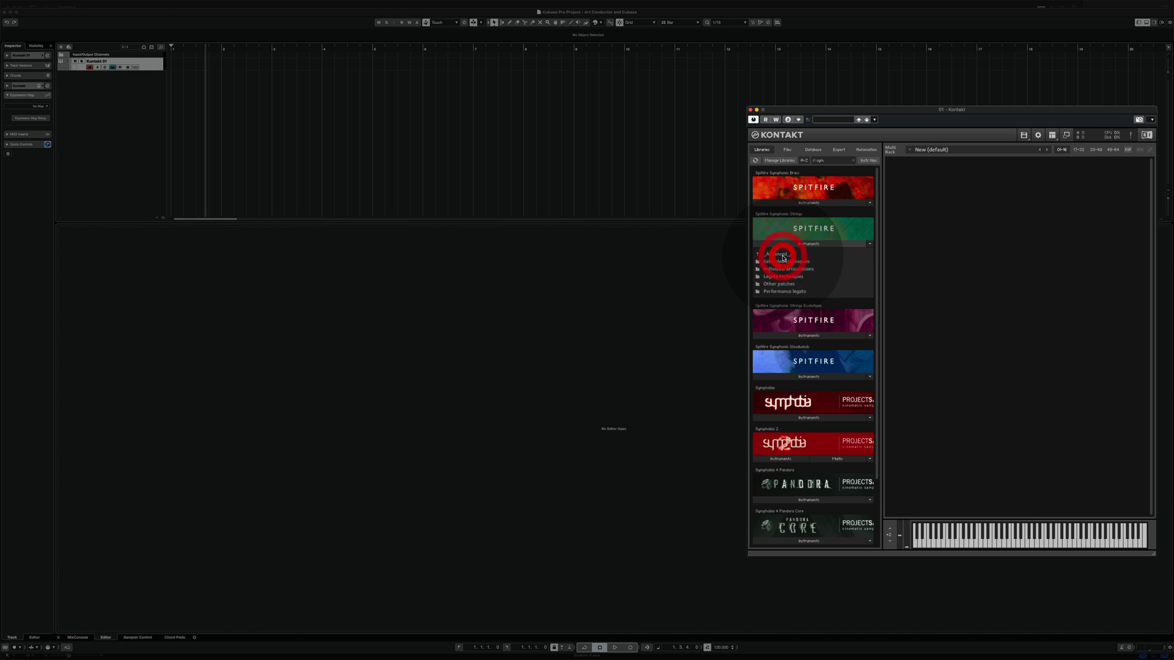
{"action": "left_click", "coordinate": [782, 254]}
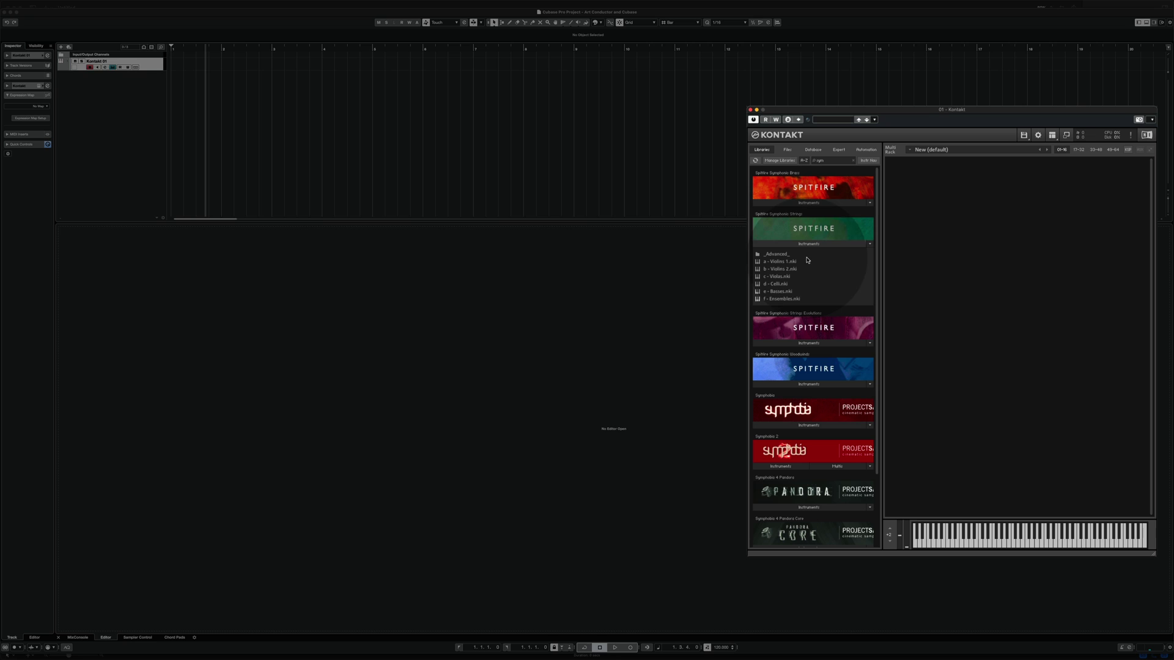
{"action": "left_click", "coordinate": [778, 264]}
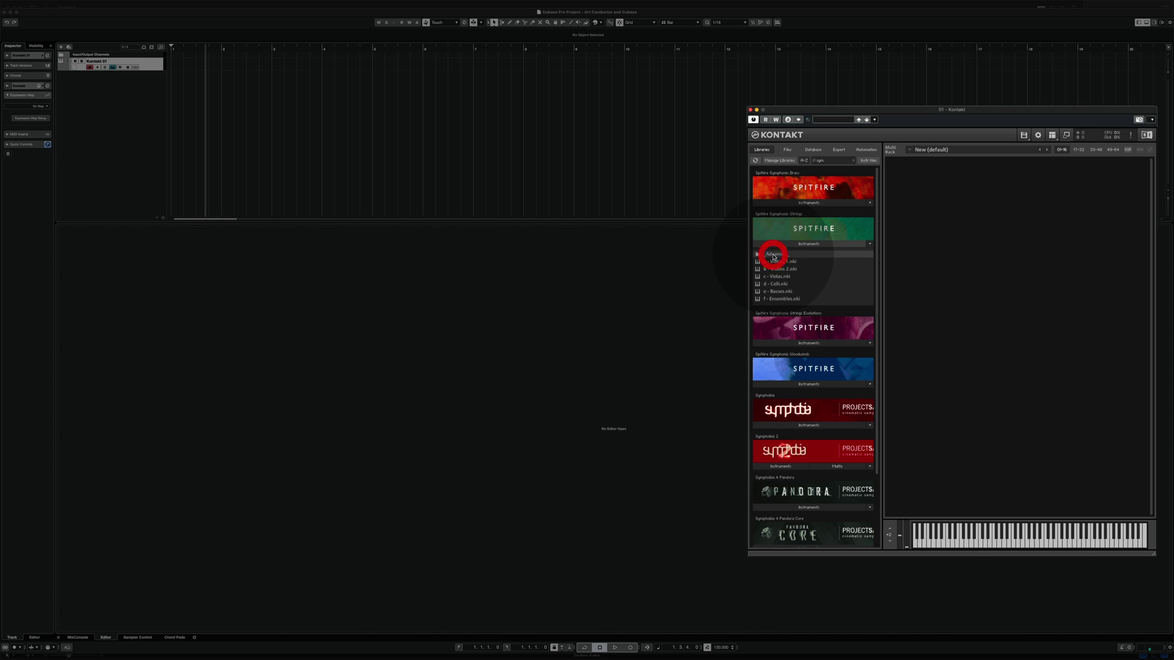
{"action": "left_click", "coordinate": [774, 255]}
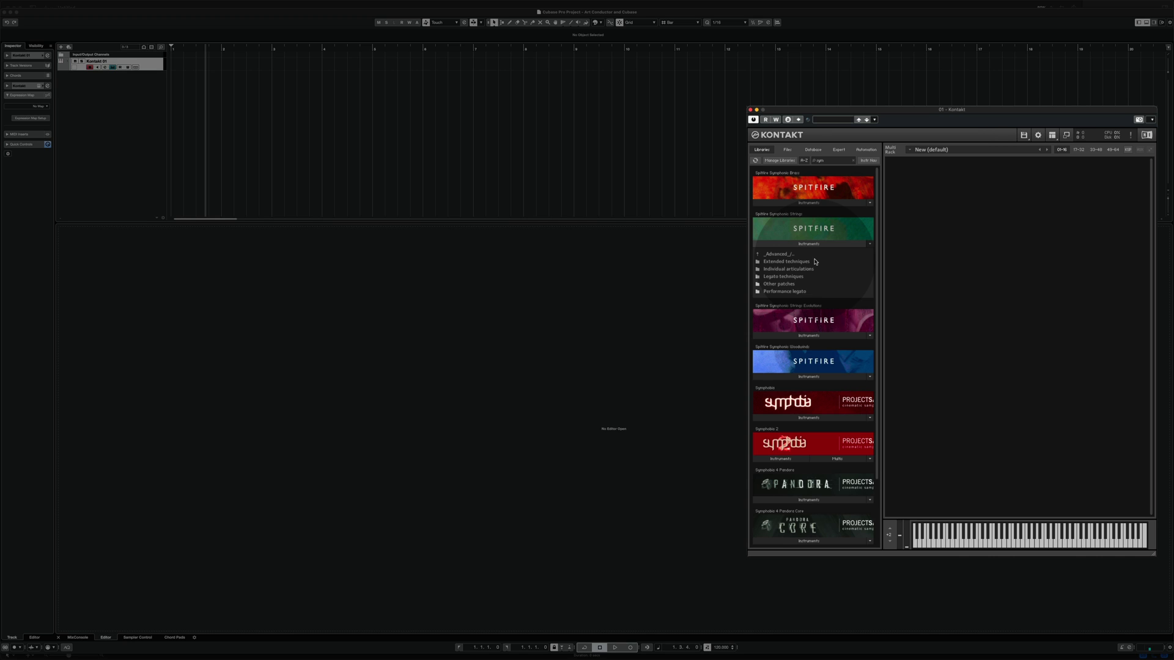
{"action": "left_click", "coordinate": [772, 255]}
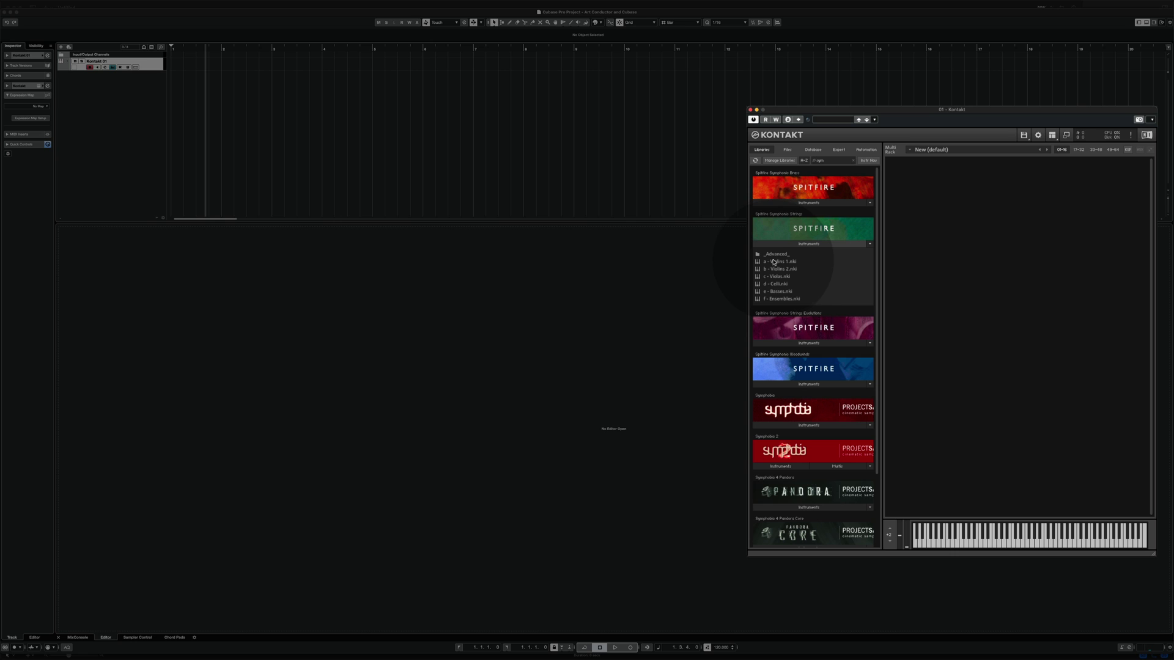
{"action": "left_click_drag", "start_coordinate": [773, 263], "coordinate": [940, 225]}
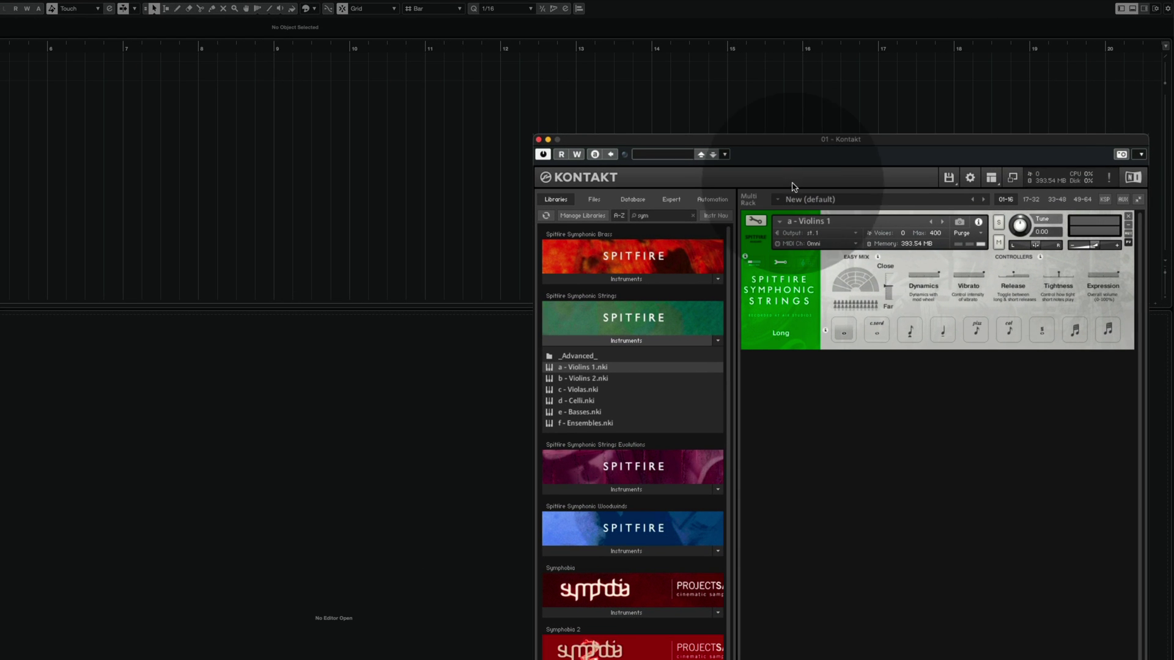
- Set the Violins 1 patch's articulation locking to 'Locked to UACC KS'
{"action": "left_click", "coordinate": [782, 262]}
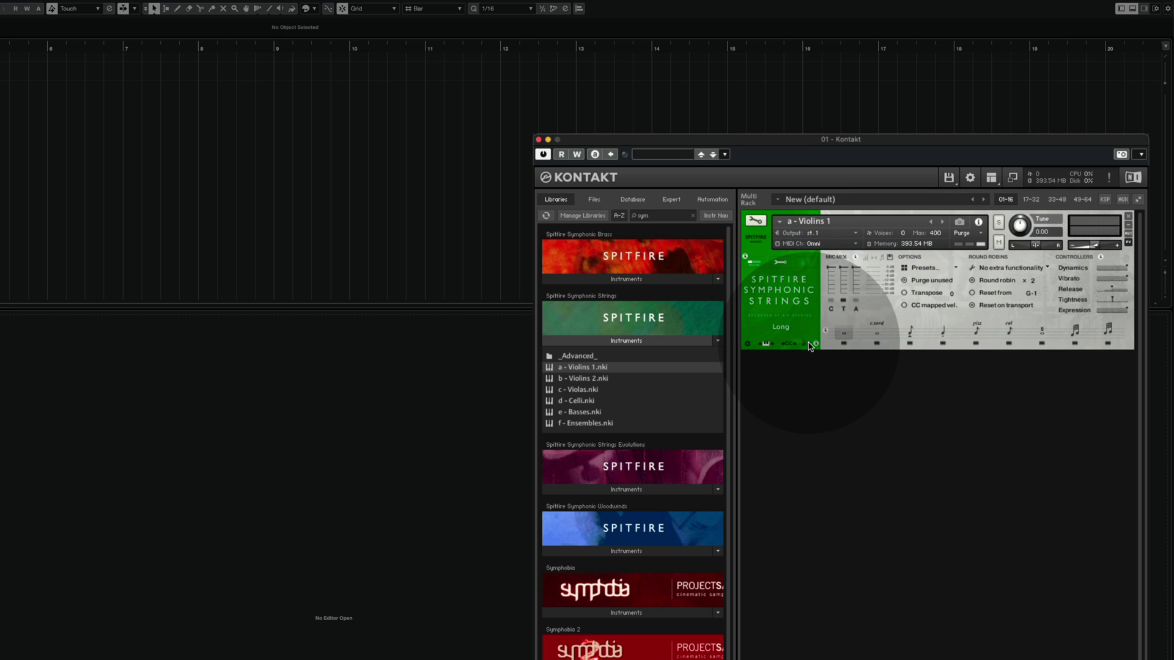
{"action": "left_click", "coordinate": [807, 344]}
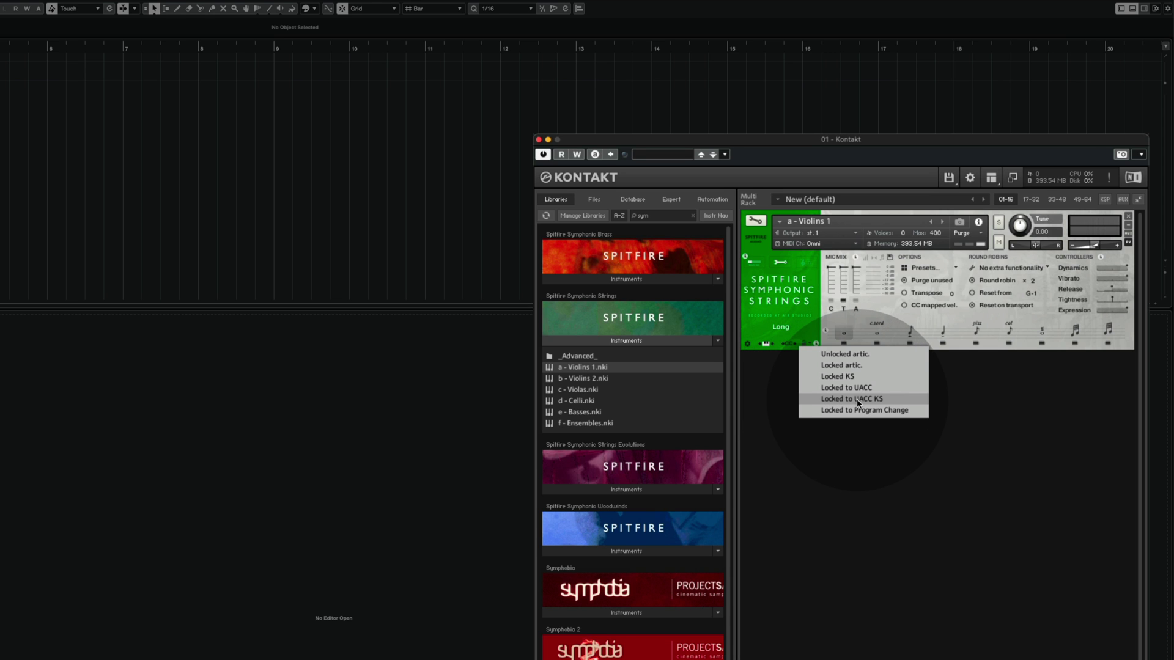
{"action": "left_click", "coordinate": [858, 401]}
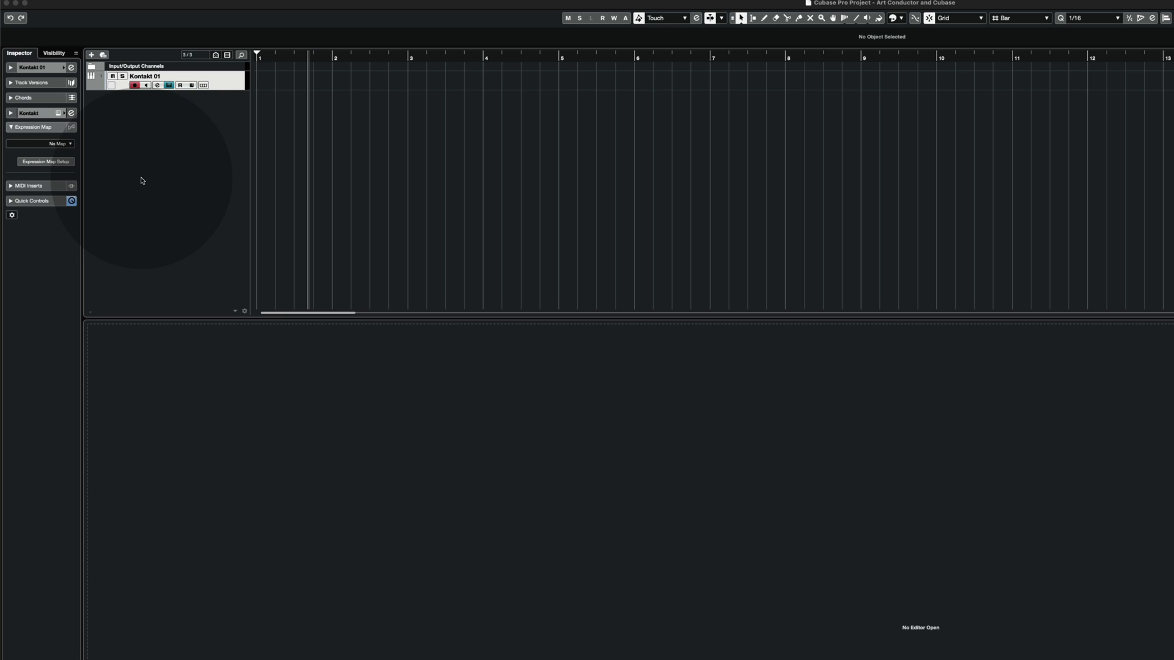
- Choose the SFSS Violins 1 map in the Inspector's Expression Map dropdown
{"action": "left_click", "coordinate": [48, 144]}
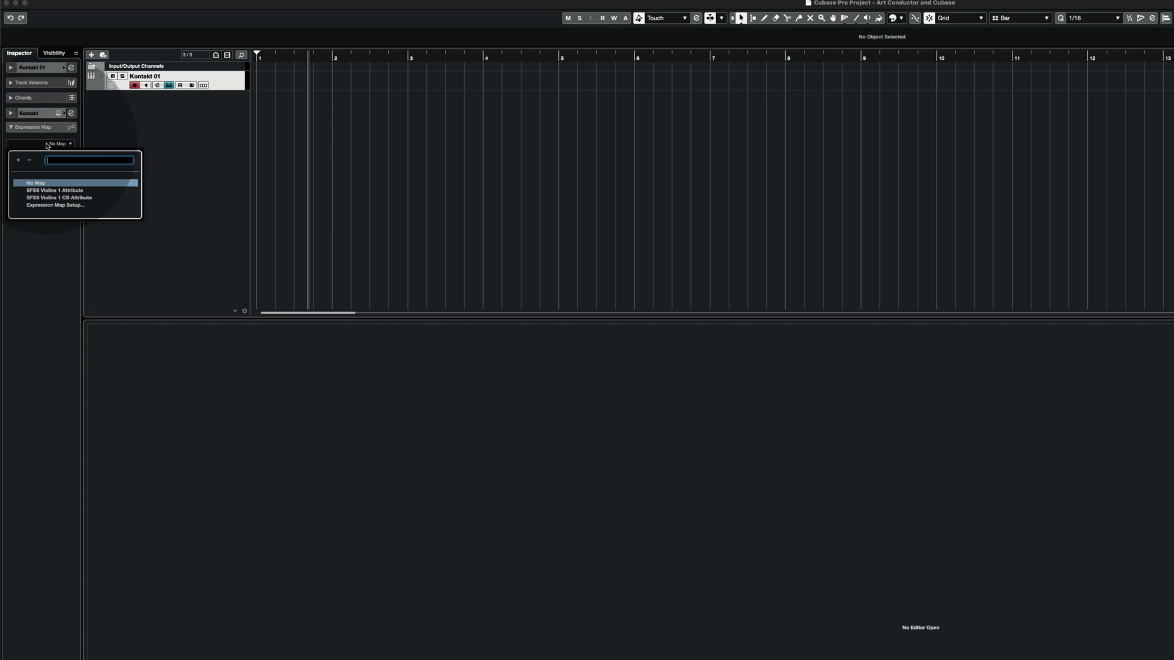
{"action": "left_click", "coordinate": [71, 191]}
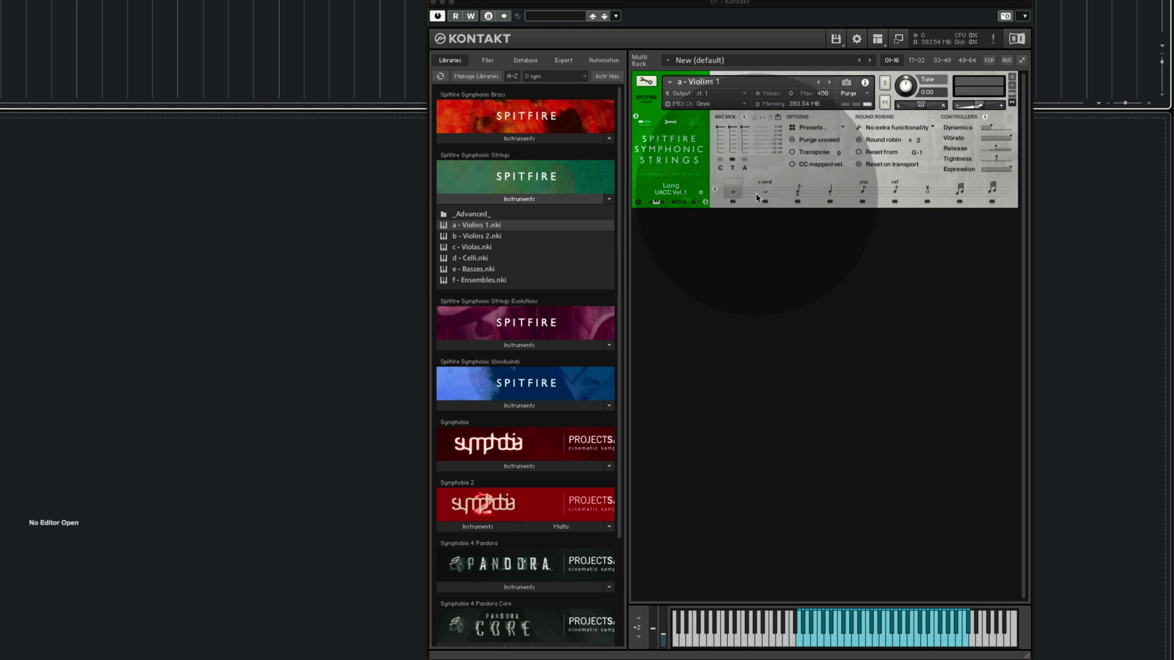
- Audition Short then Long, record a phrase on Kontakt 01, and open it in the editor
{"action": "left_click", "coordinate": [830, 191]}
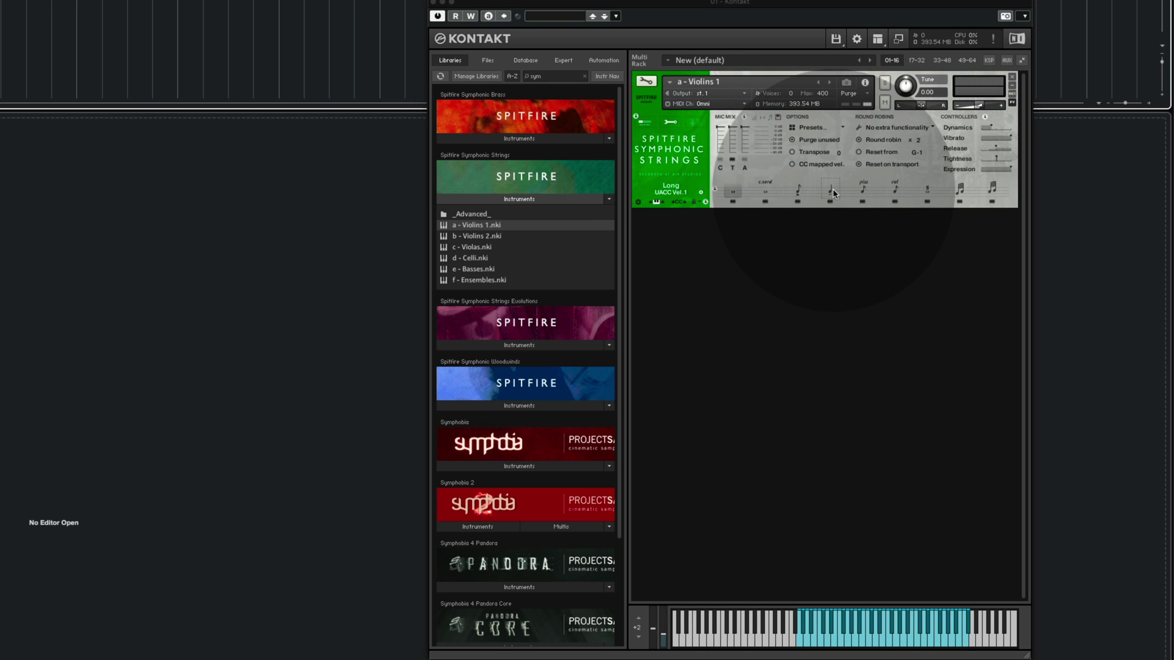
{"action": "left_click", "coordinate": [733, 191]}
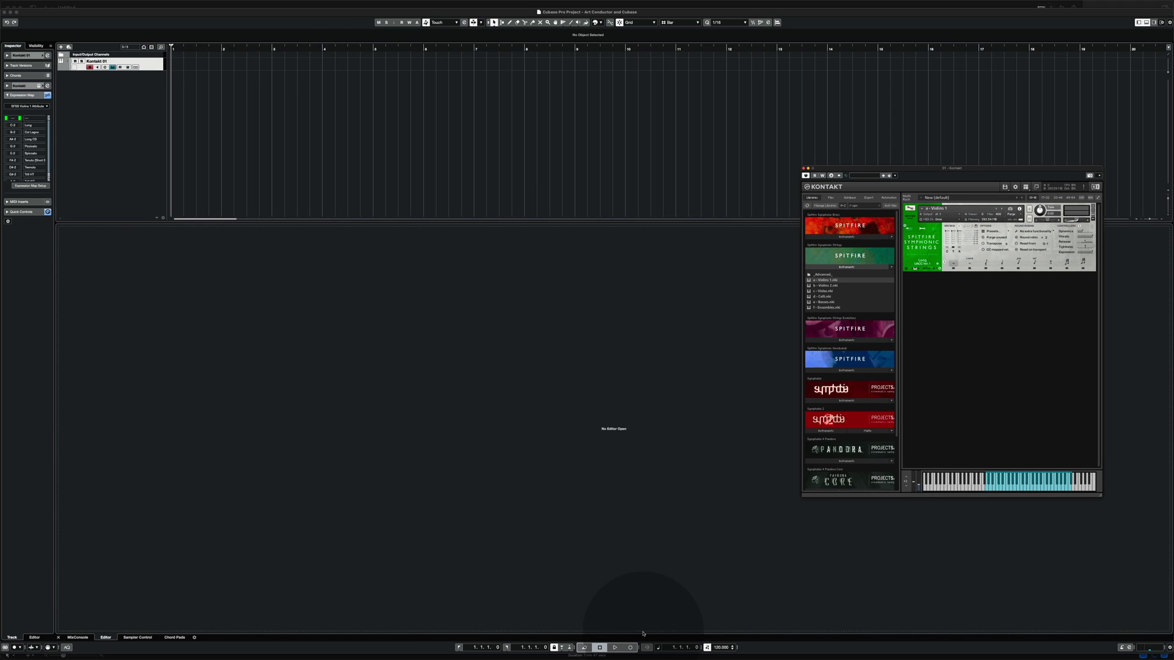
{"action": "left_click", "coordinate": [630, 648]}
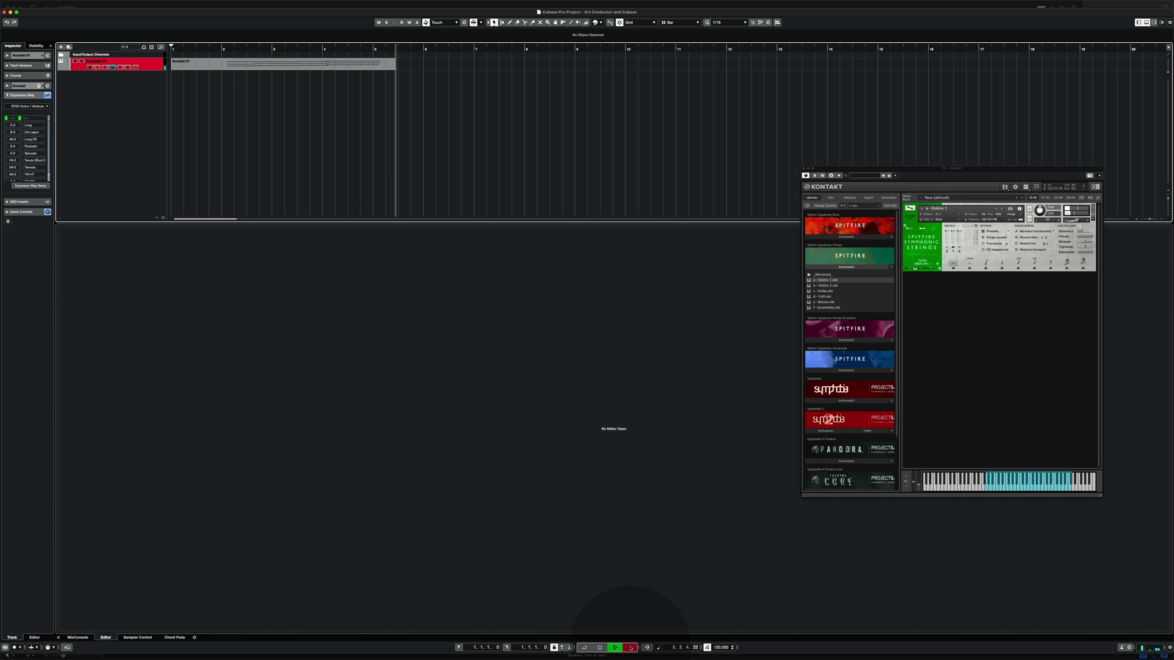
{"action": "key", "text": "space"}
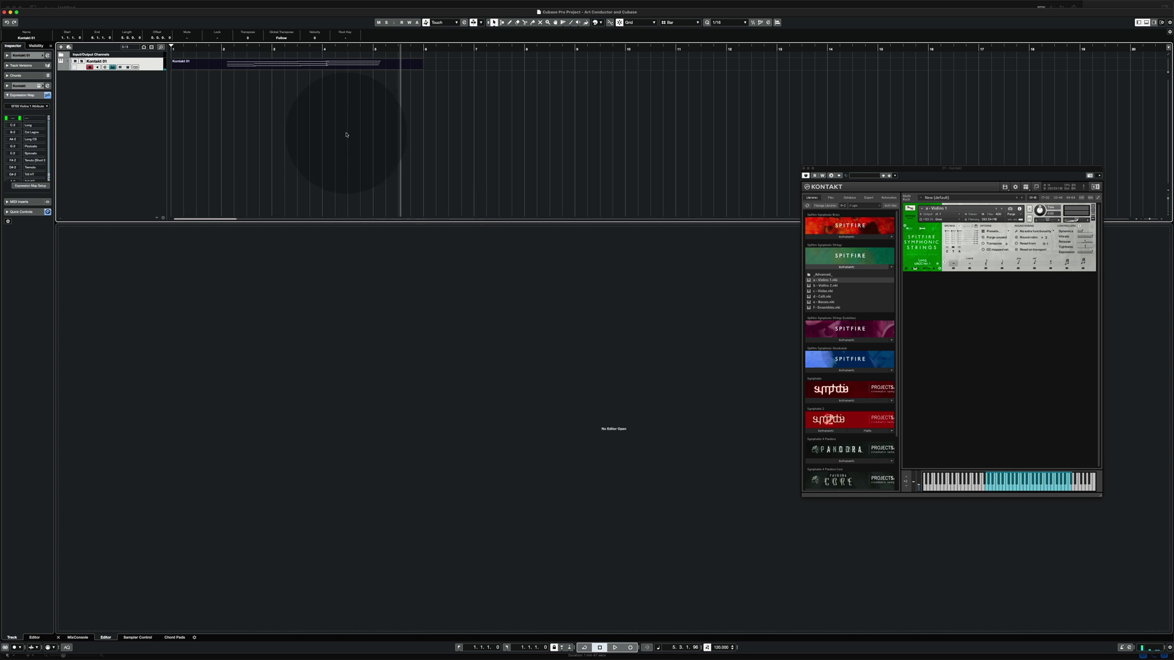
{"action": "left_click", "coordinate": [292, 107]}
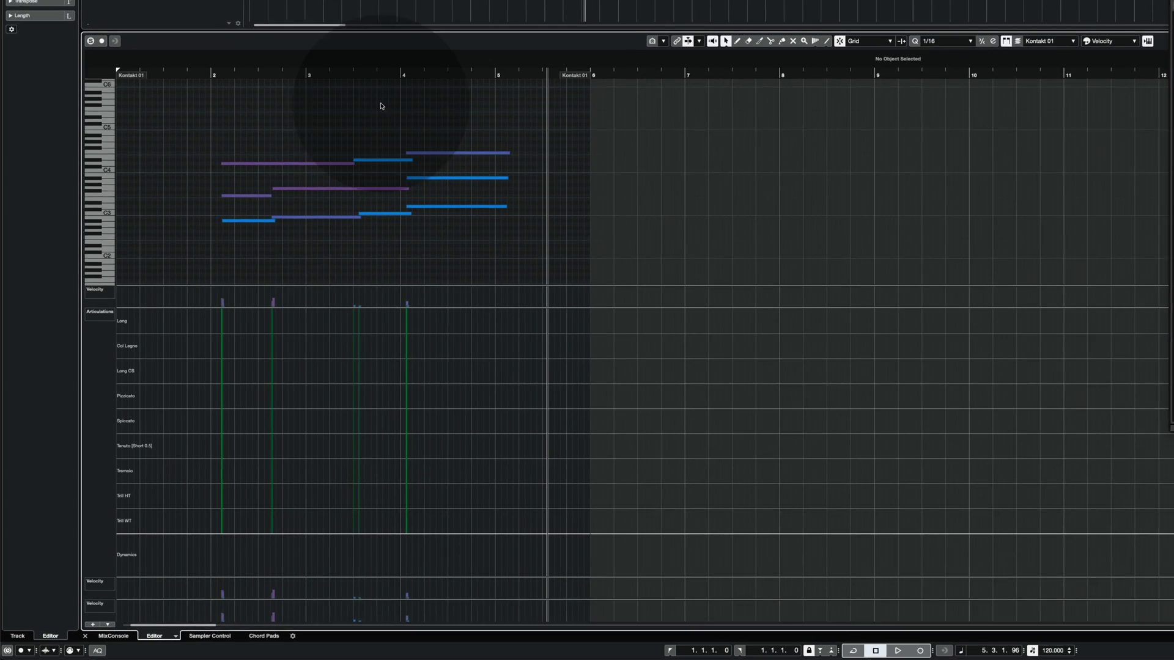
- Select all recorded notes and set their articulation to Long
{"action": "left_click_drag", "start_coordinate": [361, 189], "coordinate": [553, 242]}
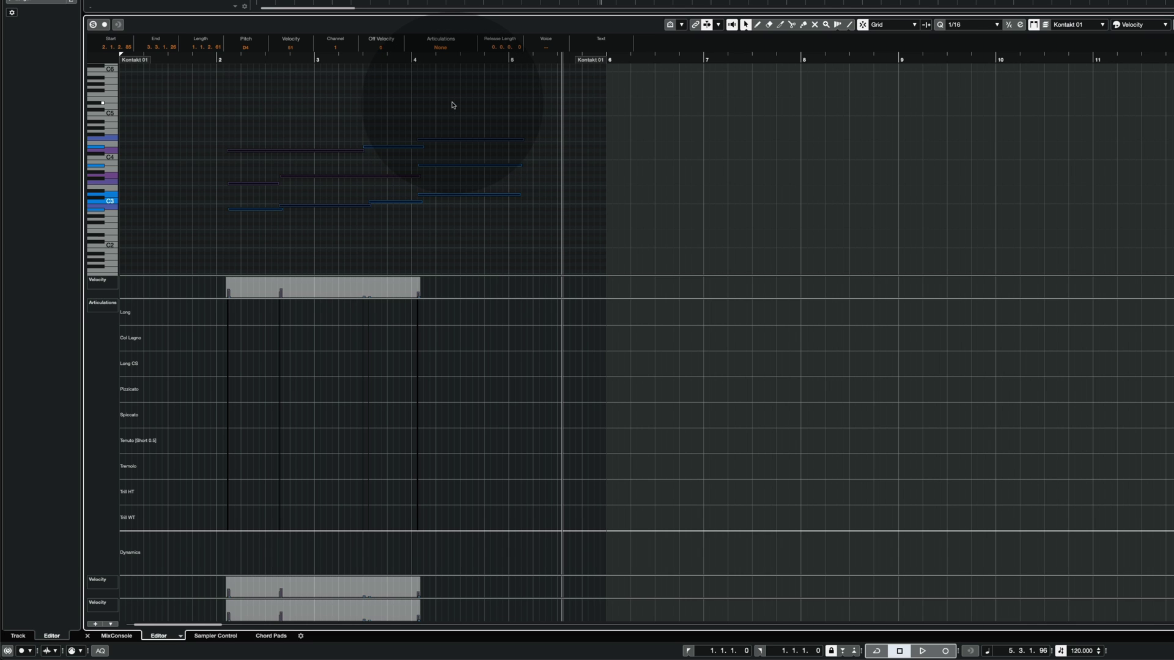
{"action": "left_click", "coordinate": [443, 48]}
{"action": "left_click", "coordinate": [443, 50]}
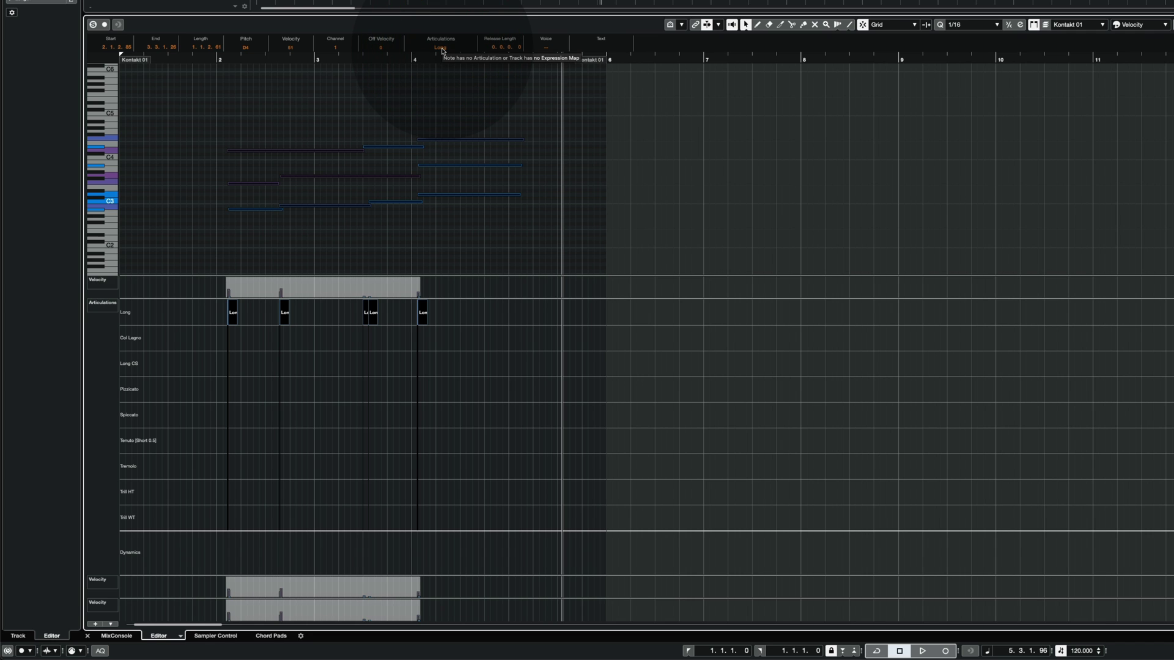
- Play the phrase back from just before bar 2, then deselect the notes
{"action": "left_click", "coordinate": [211, 59]}
{"action": "key", "text": "space"}
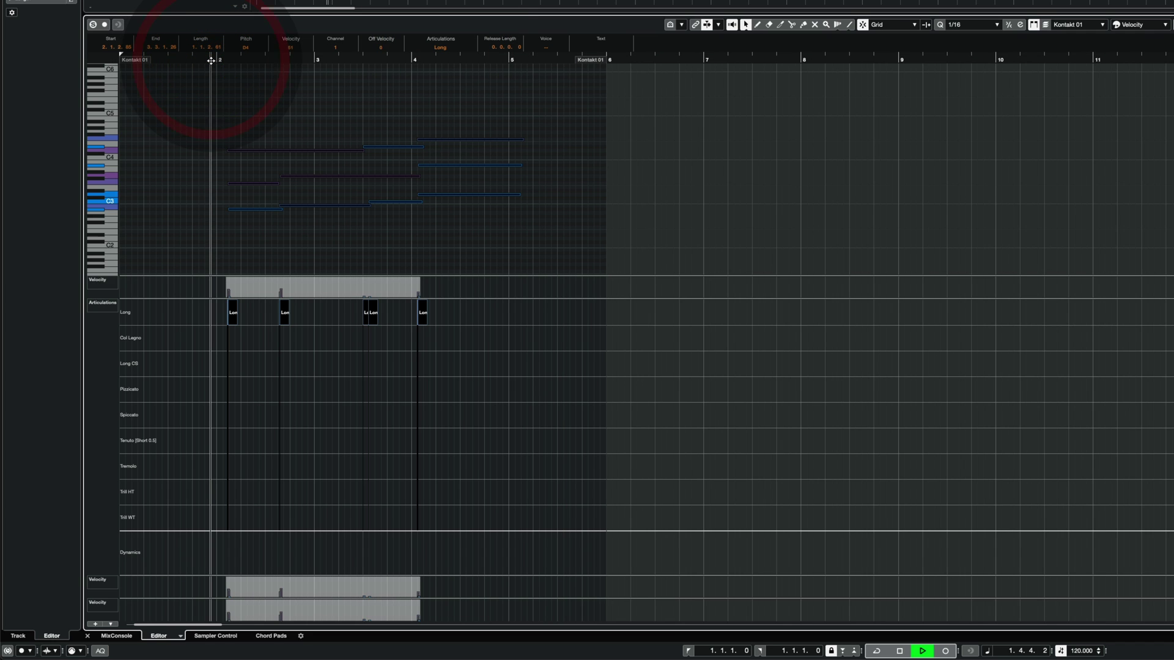
{"action": "key", "text": "space"}
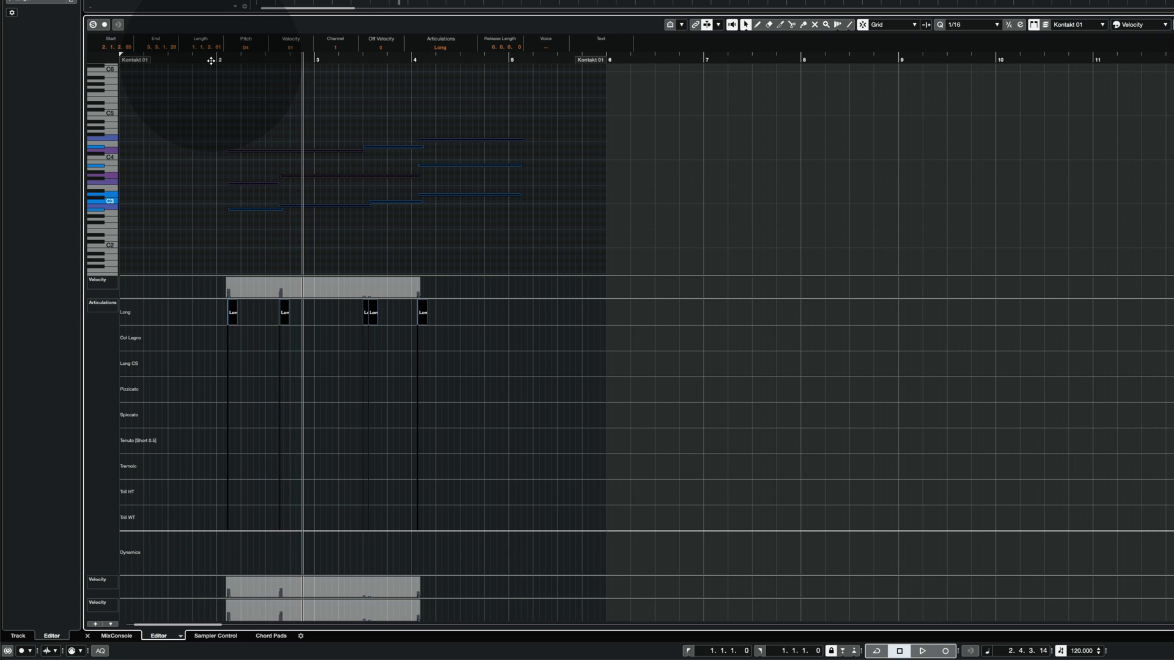
{"action": "left_click", "coordinate": [363, 101]}
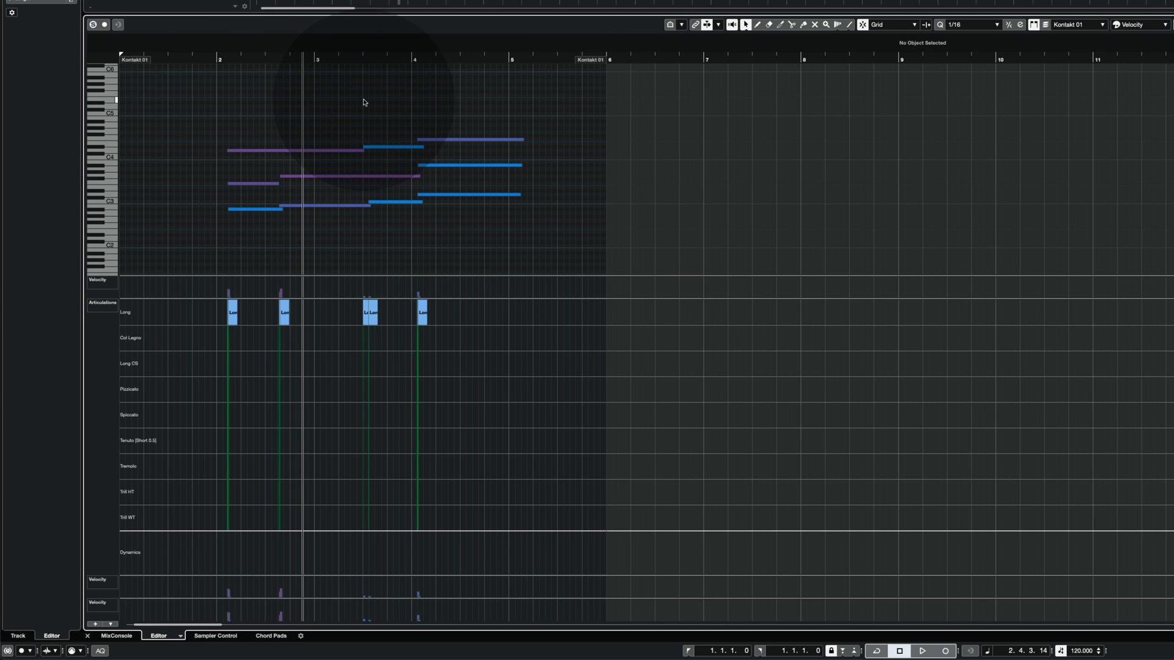
- Change the notes from bar 4 onward to Tremolo and play back from before bar 2
{"action": "left_click_drag", "start_coordinate": [445, 118], "coordinate": [478, 223]}
{"action": "left_click", "coordinate": [440, 47]}
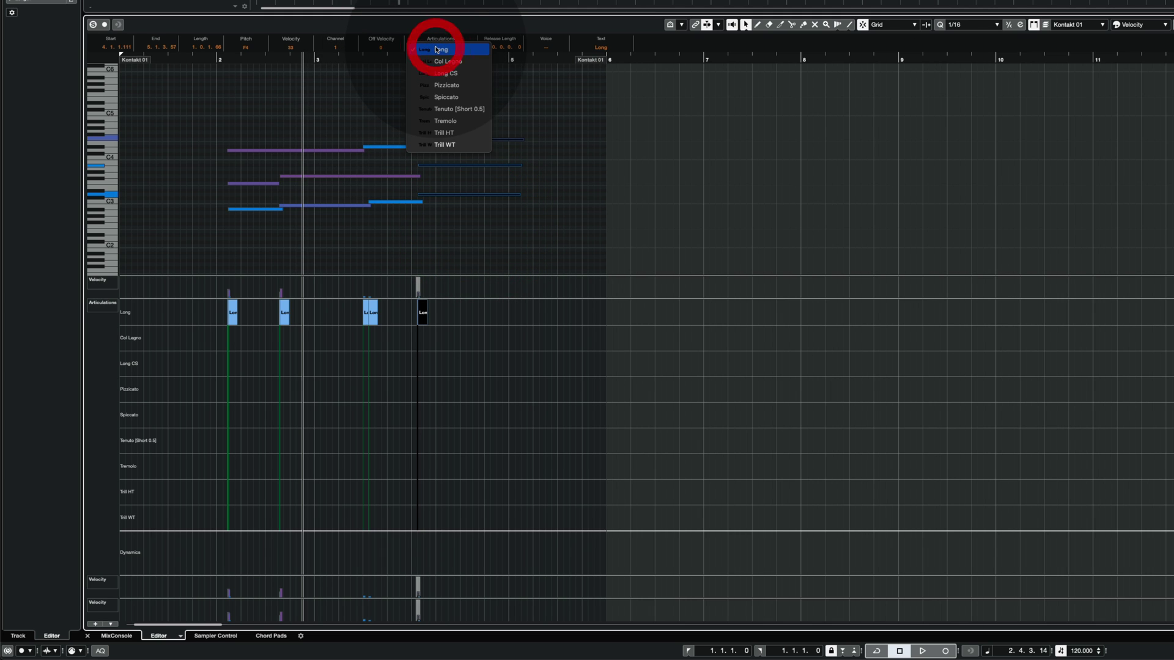
{"action": "left_click", "coordinate": [445, 120]}
{"action": "left_click", "coordinate": [212, 60]}
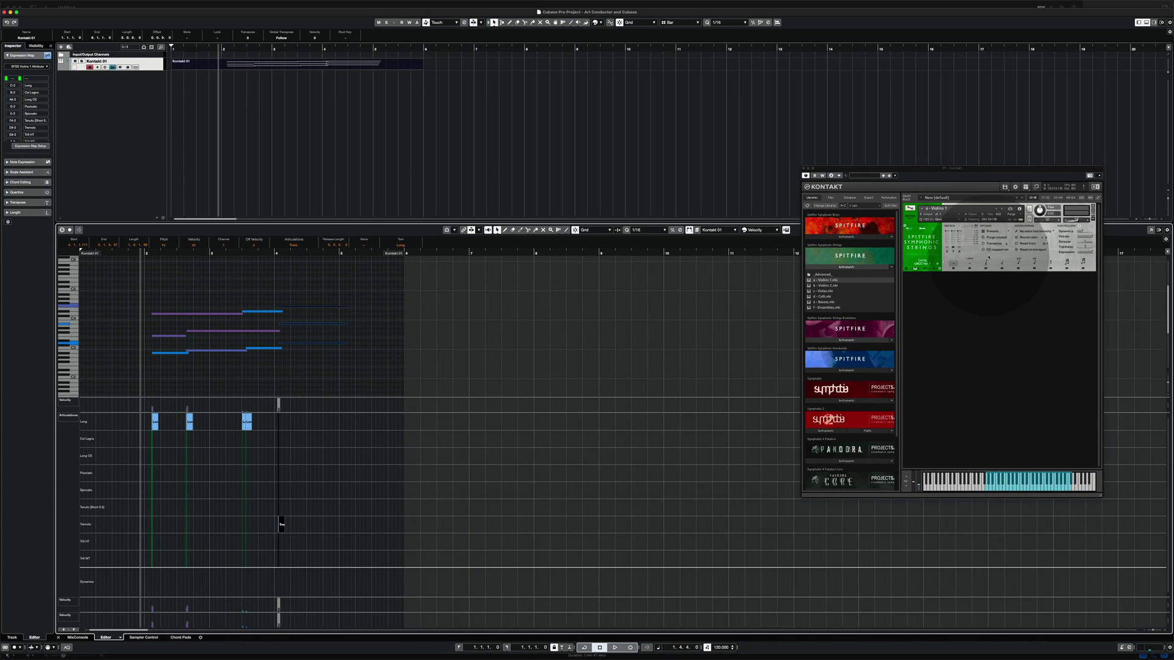
{"action": "key", "text": "space"}
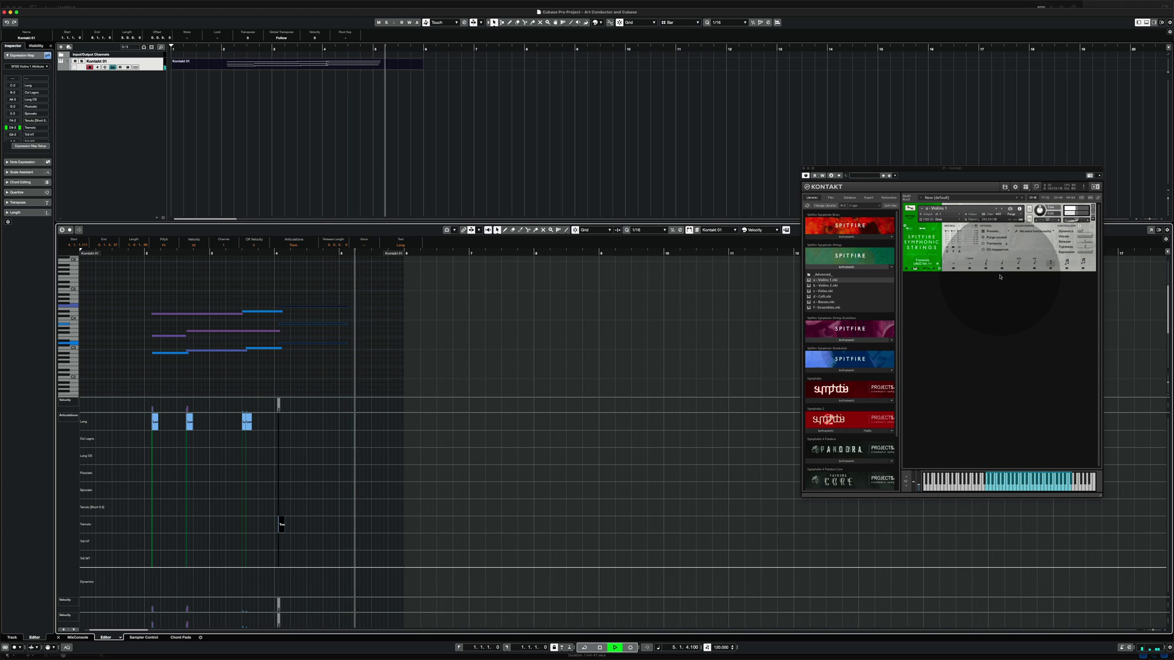
{"action": "key", "text": "space"}
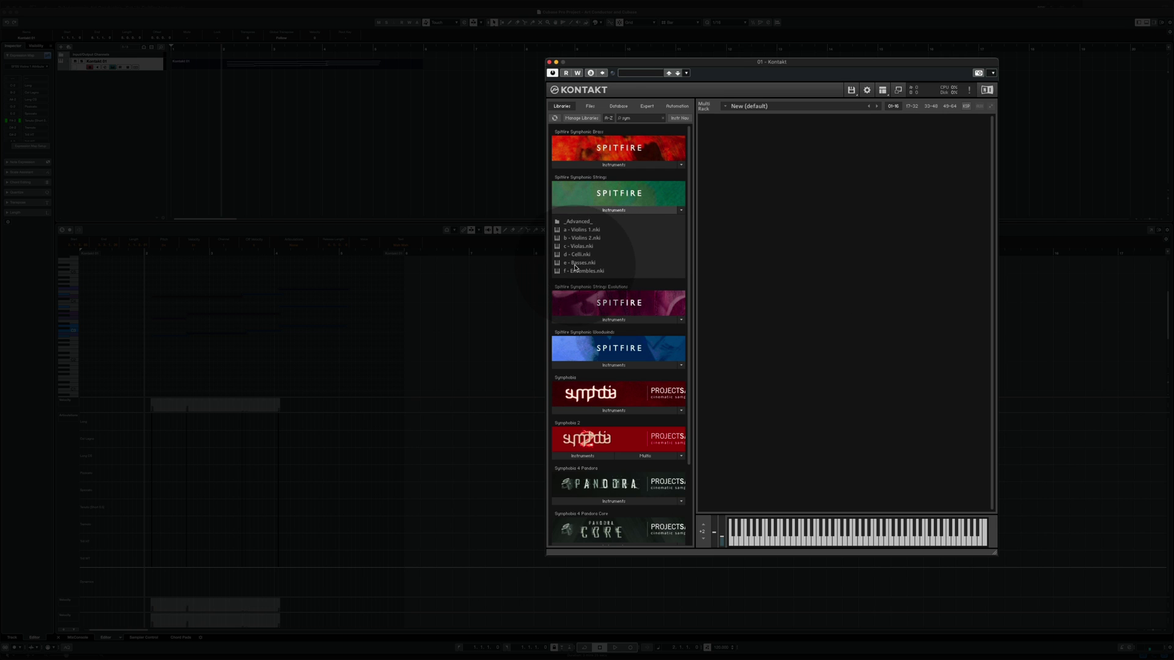
- Add the Violins 1 Core and Decorative techniques patches from _Advanced_ > Extended techniques to the rack
{"action": "left_click", "coordinate": [578, 222]}
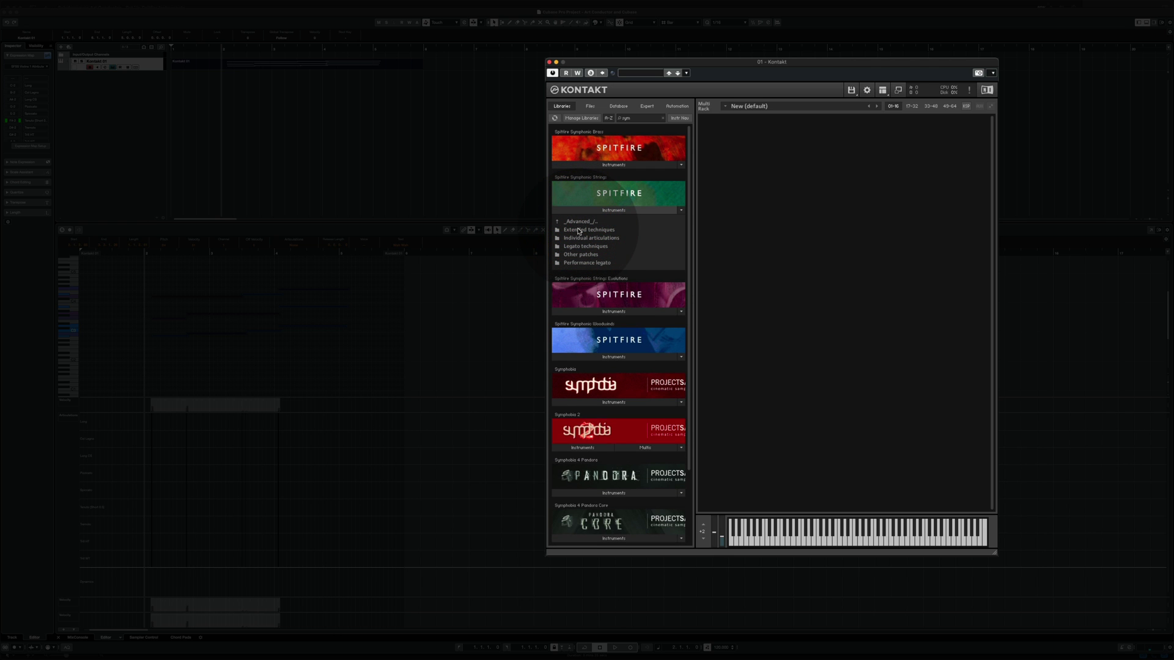
{"action": "left_click", "coordinate": [578, 229]}
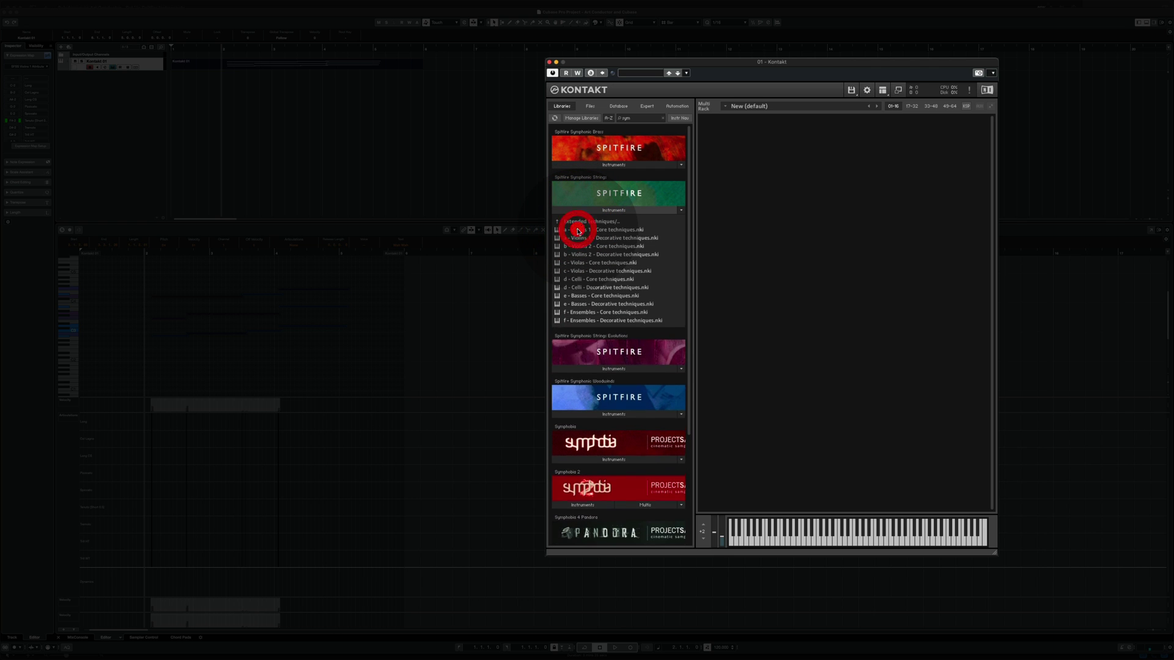
{"action": "mouse_move", "coordinate": [606, 231]}
{"action": "left_mouse_down"}
{"action": "mouse_move", "coordinate": [644, 242]}
{"action": "mouse_move", "coordinate": [865, 193]}
{"action": "mouse_move", "coordinate": [838, 231]}
{"action": "left_mouse_up"}
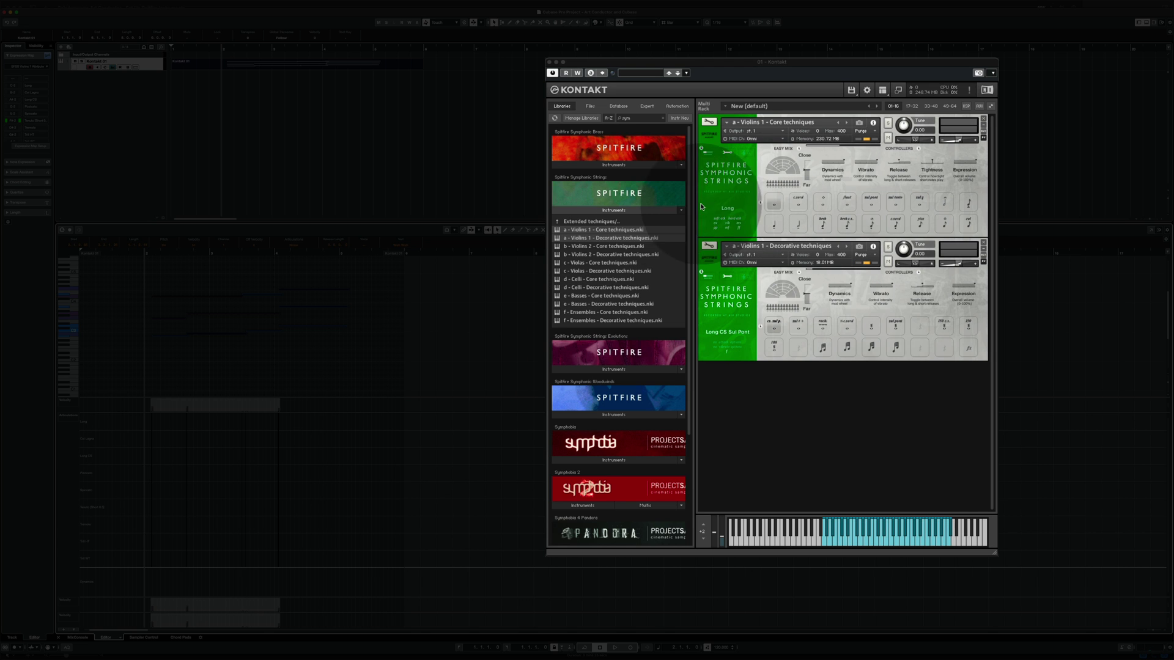
- Add the Violins 1 Performance legato patch from the Performance legato folder to the rack
{"action": "left_click", "coordinate": [589, 222]}
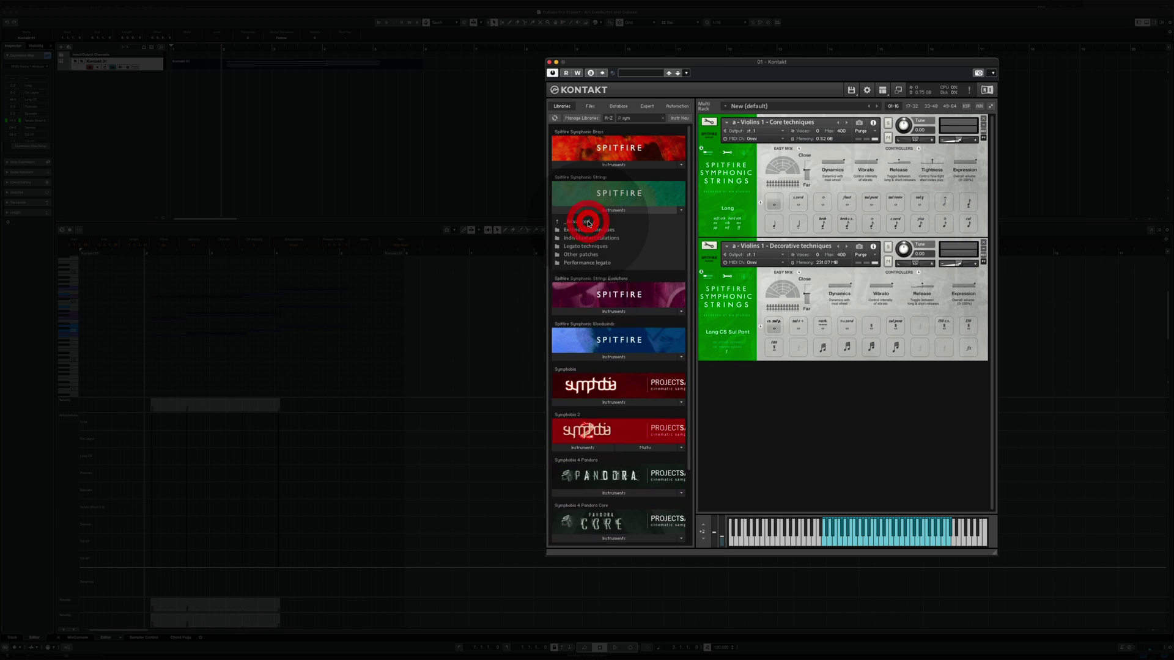
{"action": "left_click", "coordinate": [586, 263]}
{"action": "left_click_drag", "start_coordinate": [583, 232], "coordinate": [792, 403]}
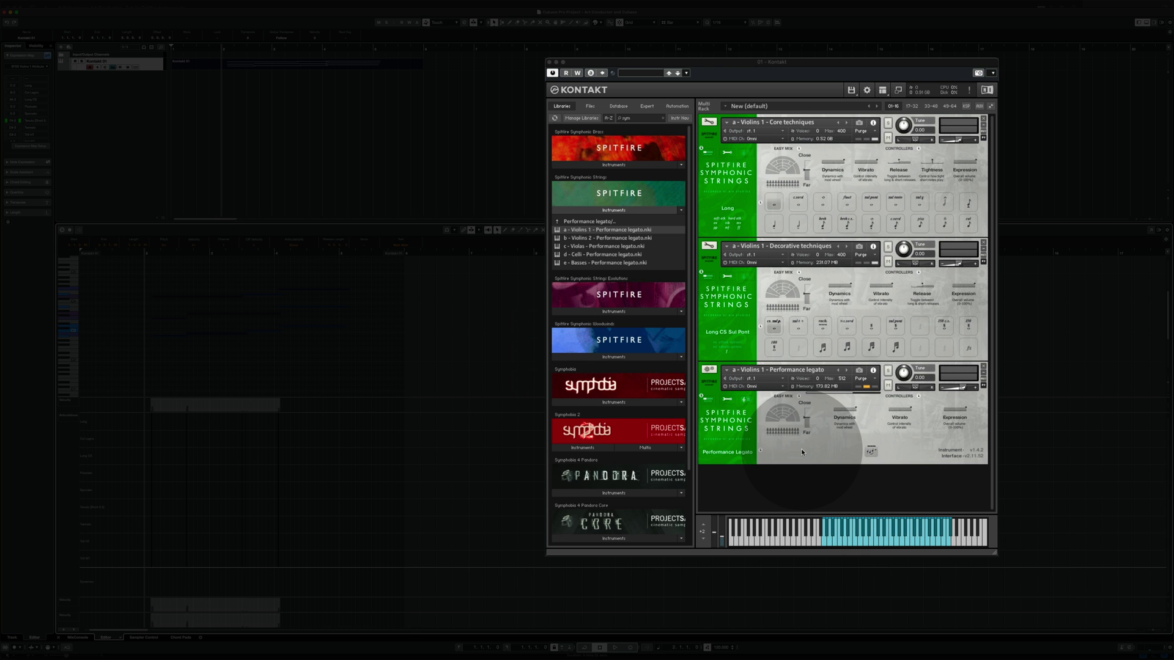
{"action": "left_click", "coordinate": [729, 160]}
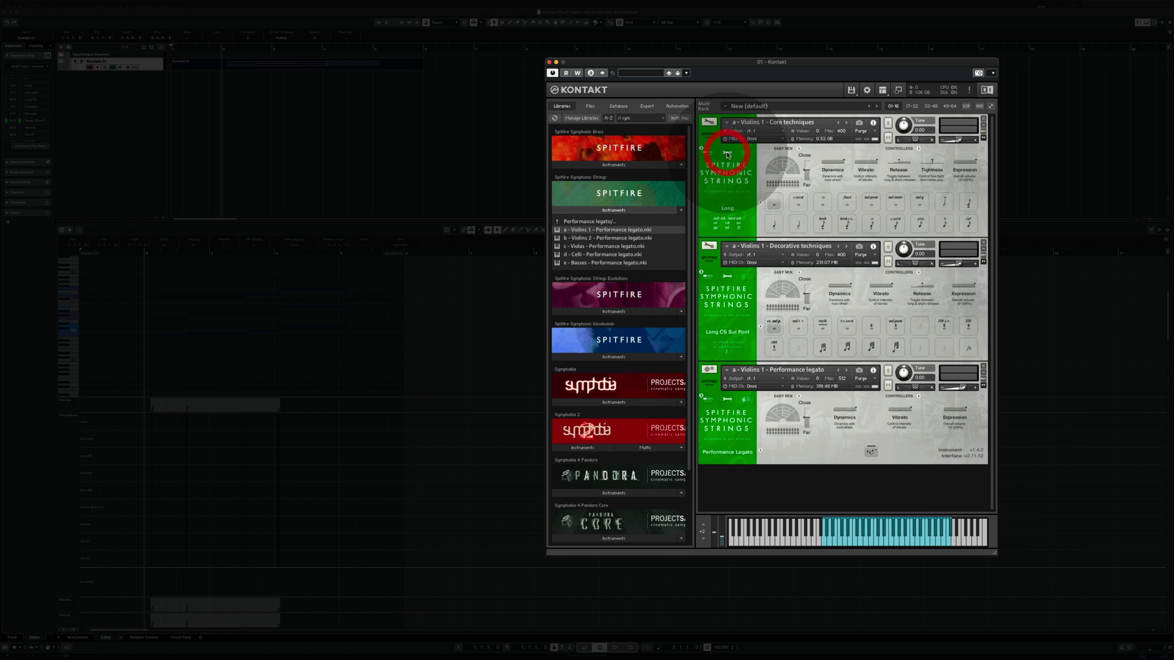
- Set articulation locking to 'Locked to UACC KS' on all three Violins 1 patches
{"action": "left_click", "coordinate": [751, 233]}
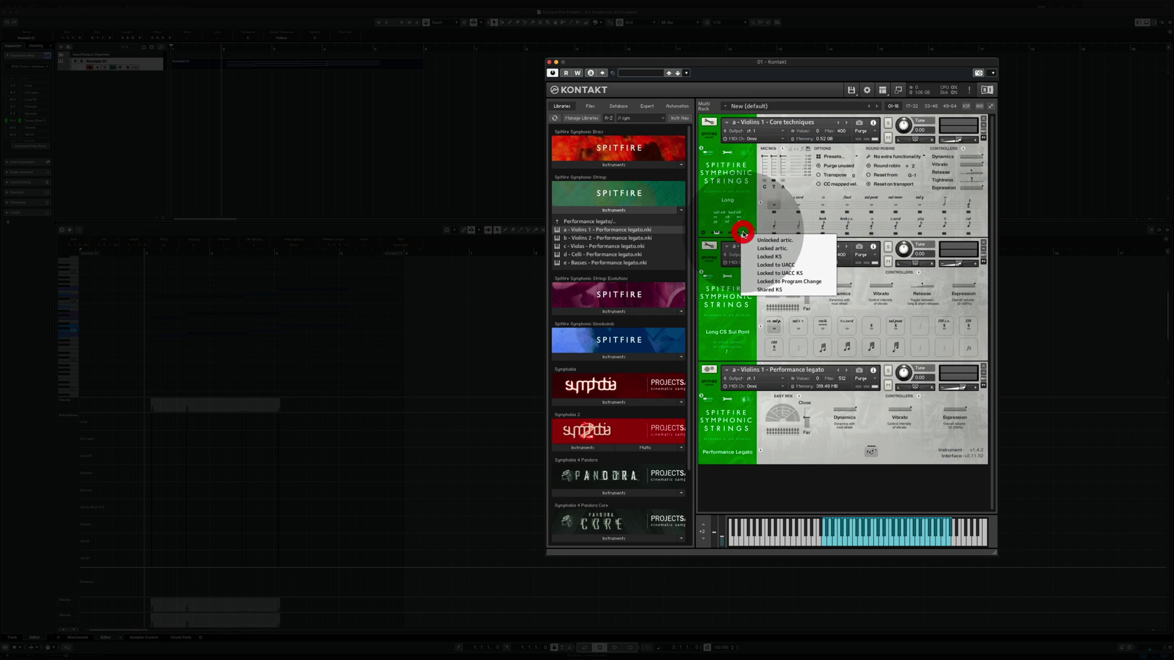
{"action": "left_click", "coordinate": [762, 274]}
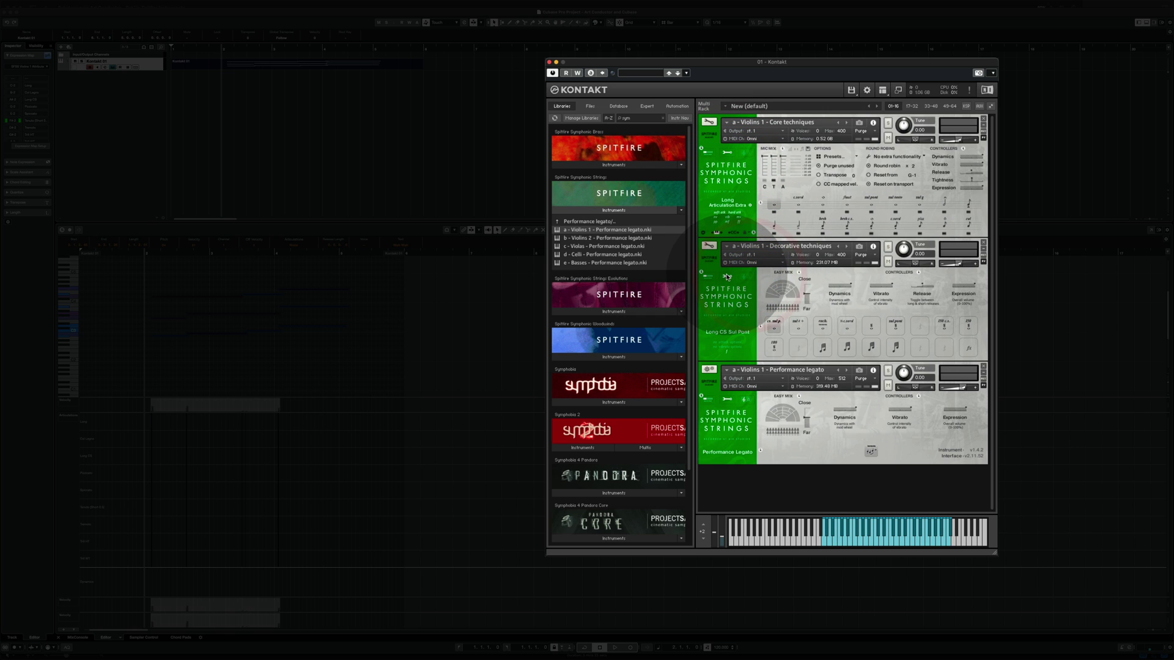
{"action": "left_click", "coordinate": [727, 281]}
{"action": "left_click", "coordinate": [746, 360]}
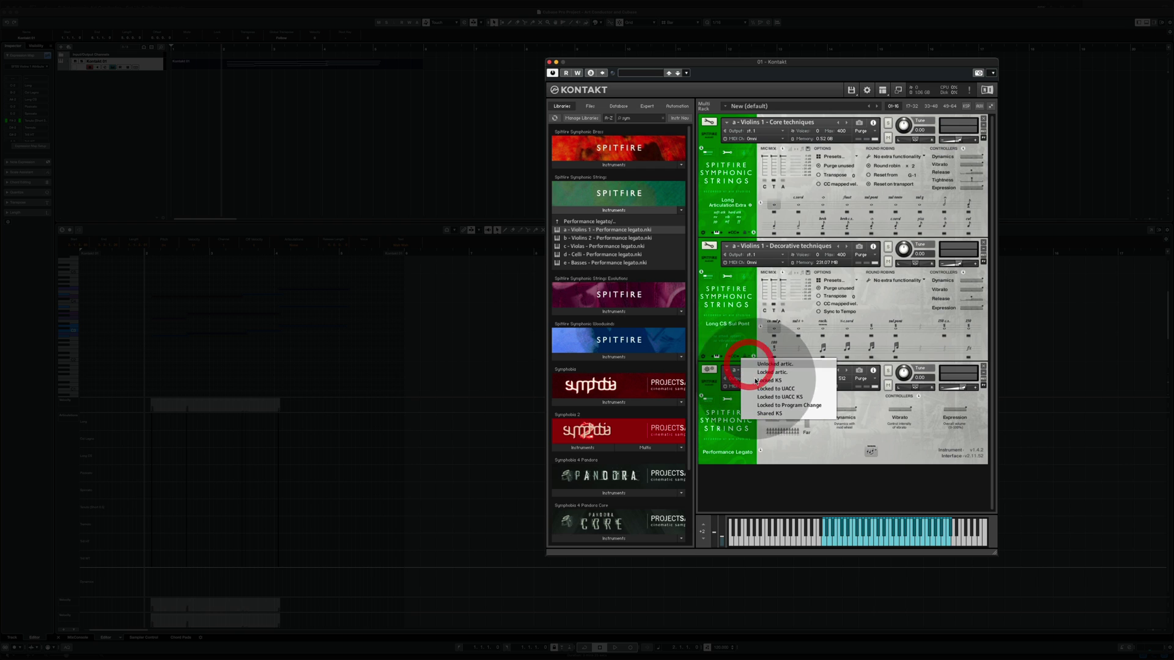
{"action": "left_click", "coordinate": [760, 393]}
{"action": "left_click", "coordinate": [730, 404]}
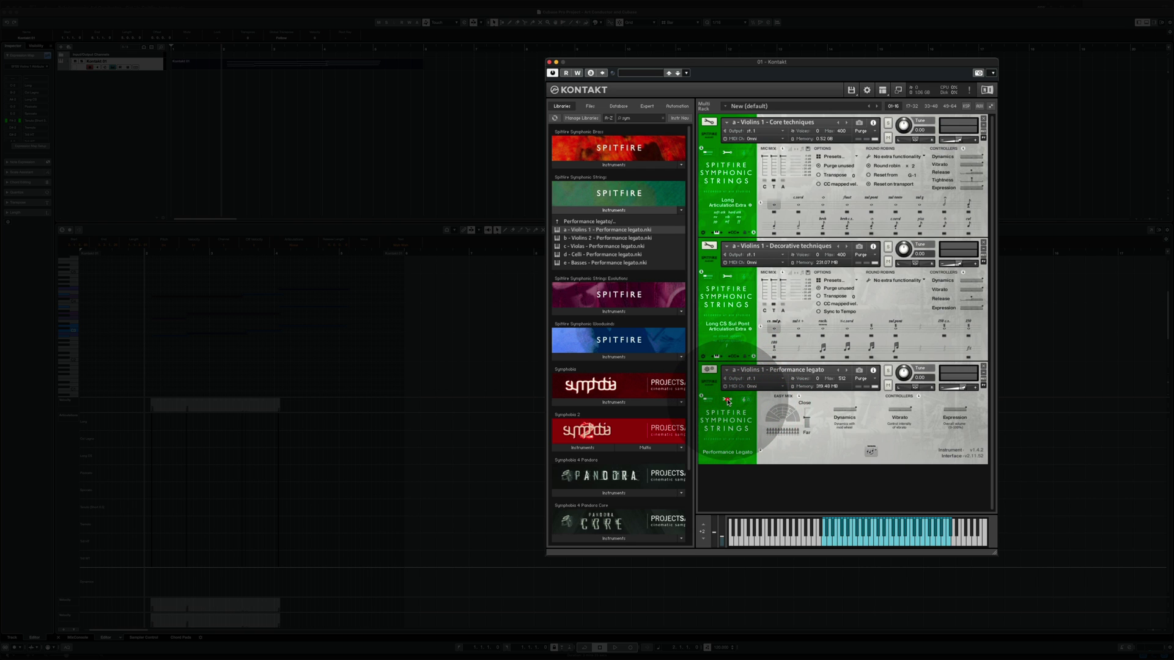
{"action": "left_click", "coordinate": [746, 460]}
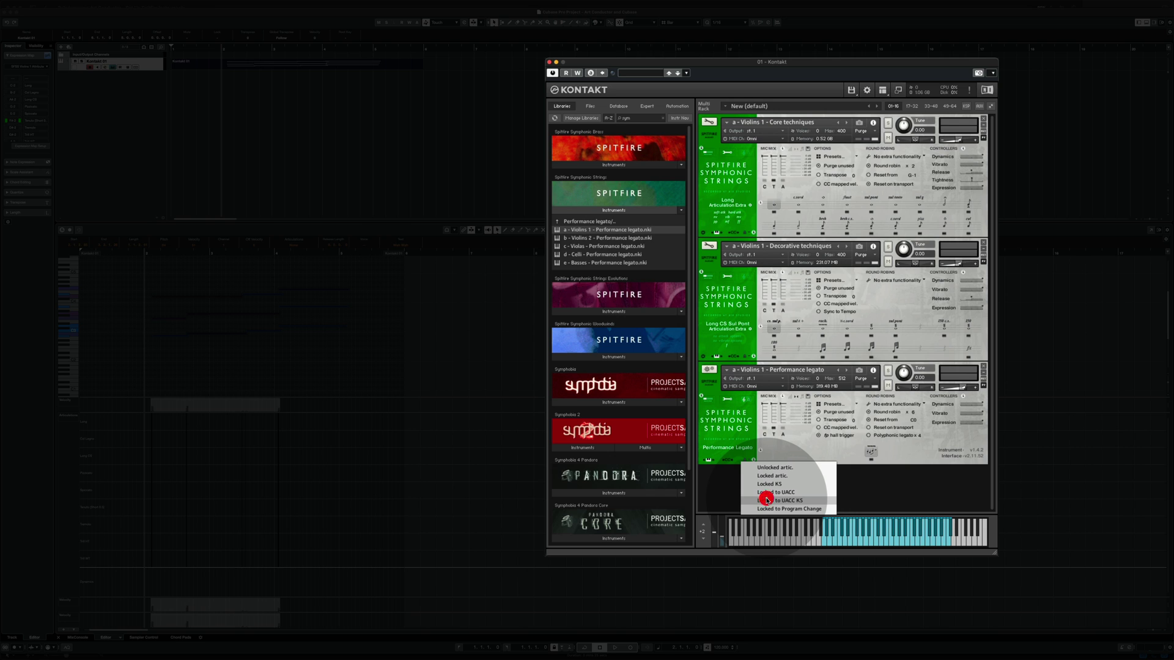
{"action": "left_click", "coordinate": [767, 500]}
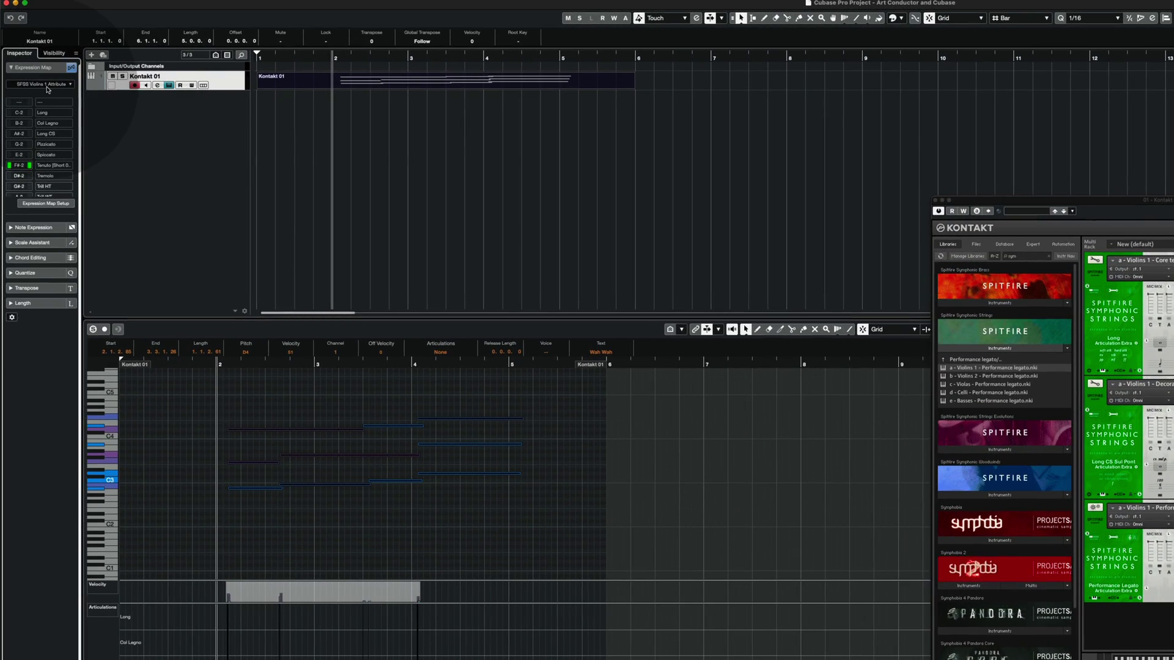
- Select 'SFSS Violins 1 CB Attribute' as the track's expression map, then deselect all notes
{"action": "left_click", "coordinate": [45, 82]}
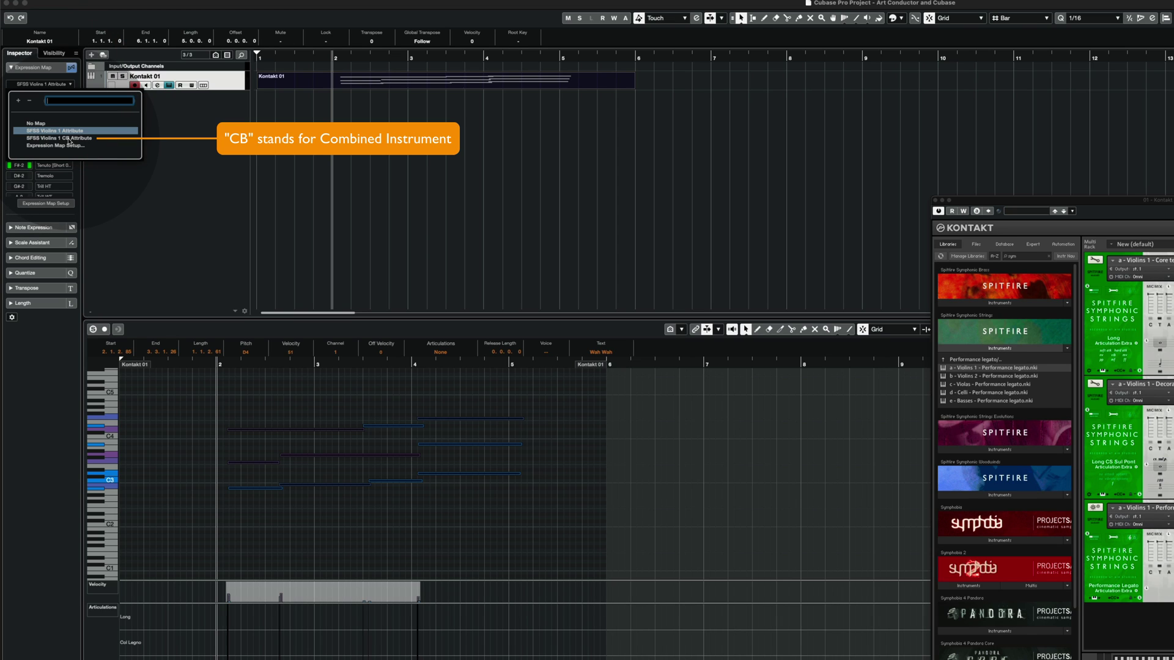
{"action": "left_click", "coordinate": [69, 140]}
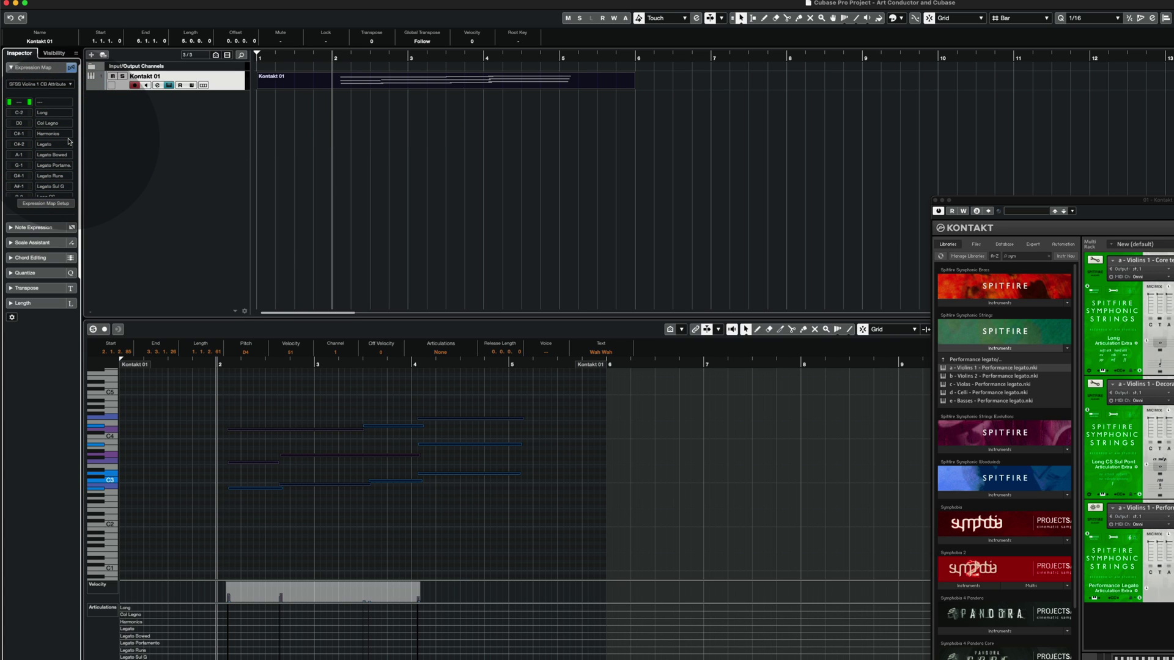
{"action": "left_click", "coordinate": [389, 509]}
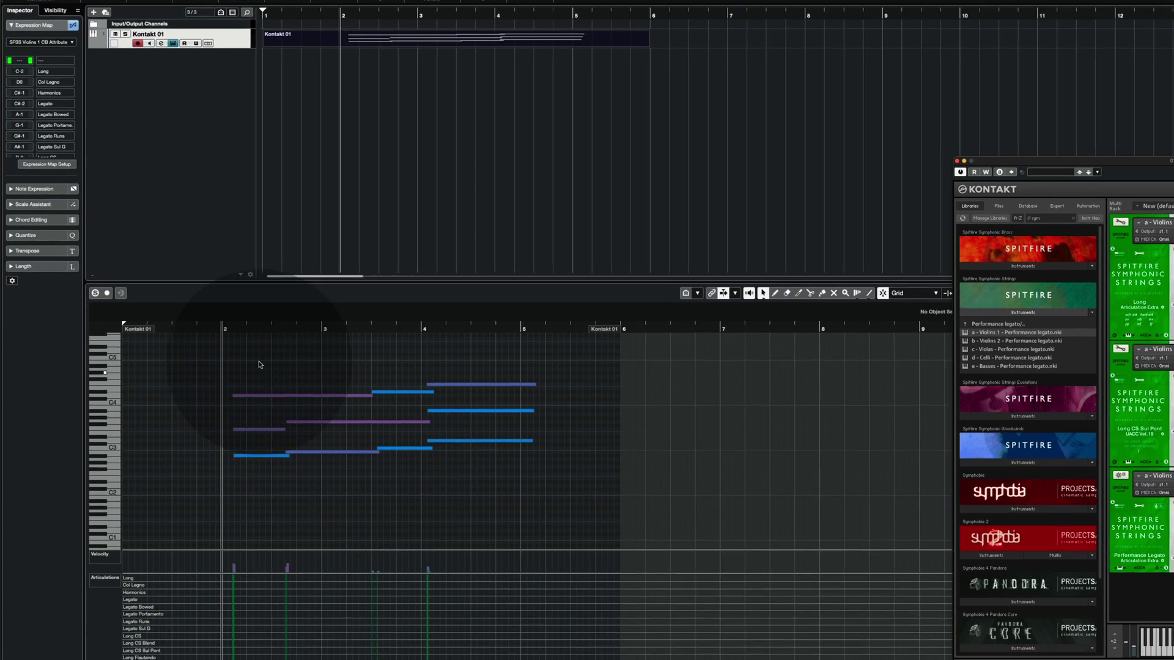
- Select all ten violin notes and set their articulation to Long
{"action": "left_click", "coordinate": [230, 391]}
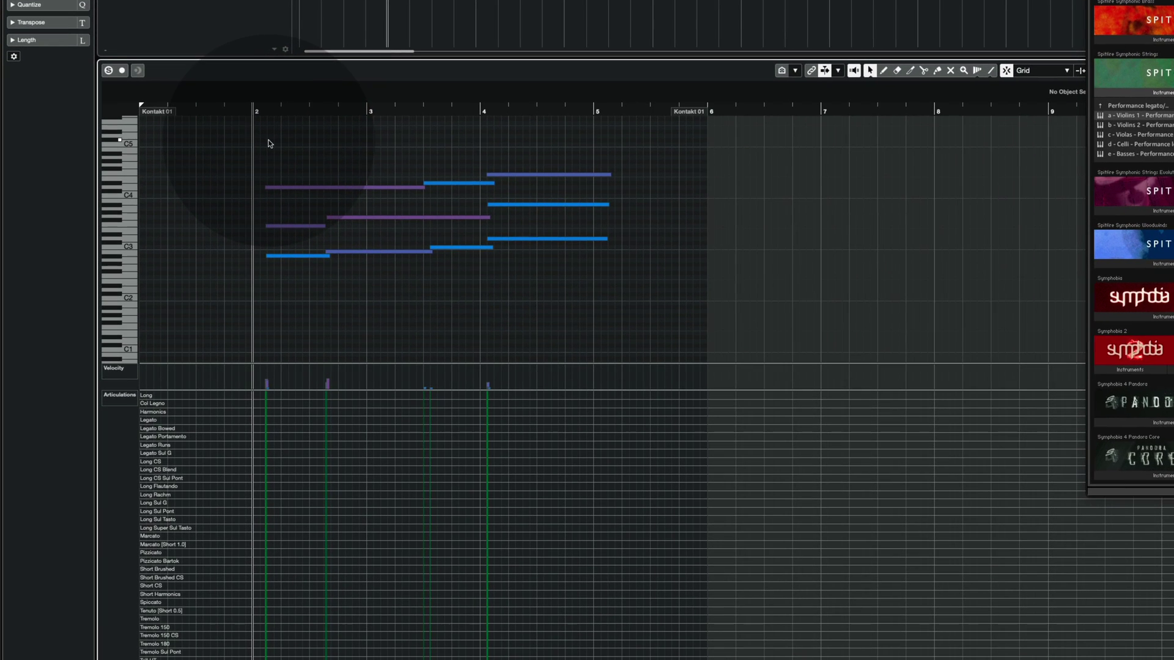
{"action": "left_click_drag", "start_coordinate": [264, 170], "coordinate": [618, 313]}
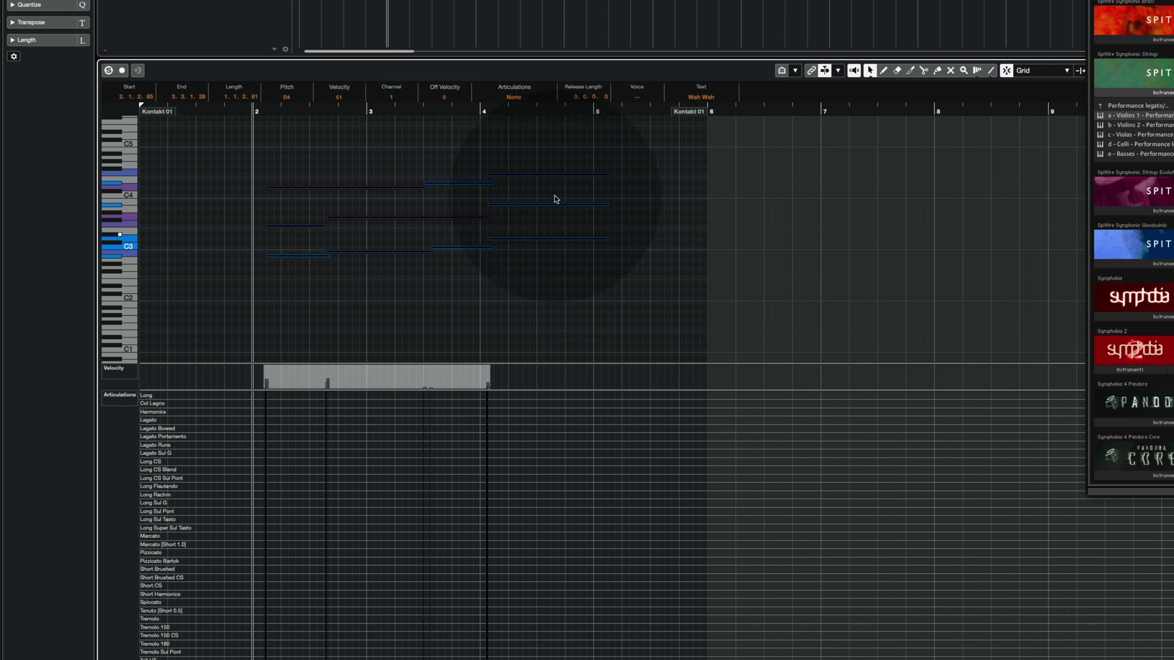
{"action": "left_click", "coordinate": [513, 100]}
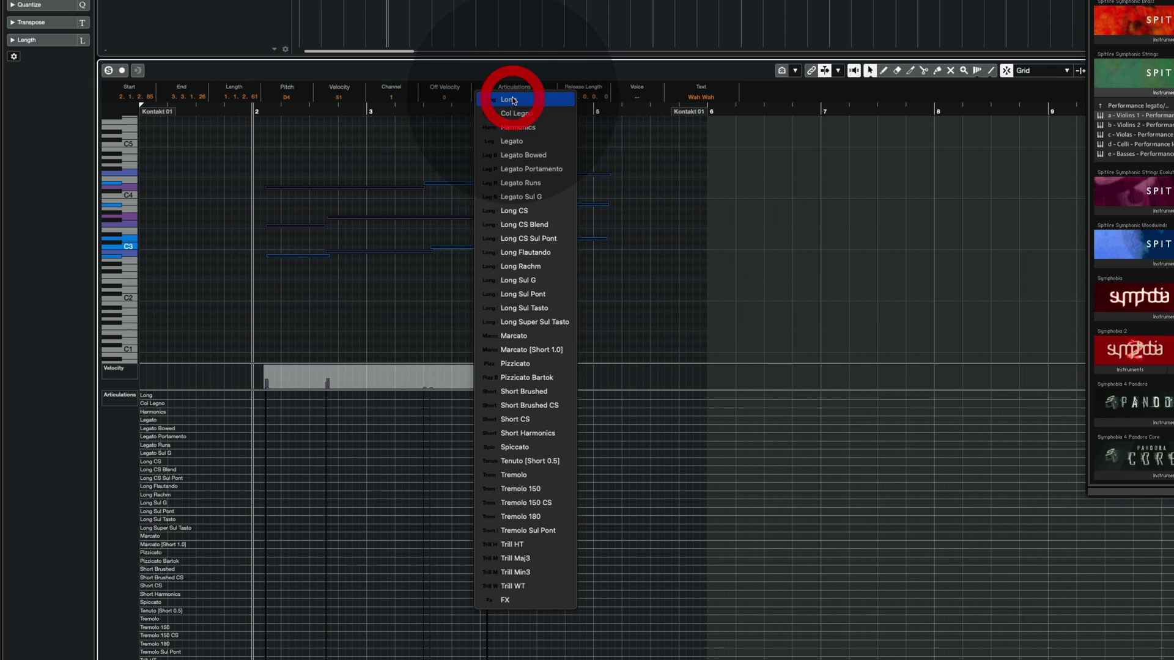
{"action": "left_click", "coordinate": [513, 101]}
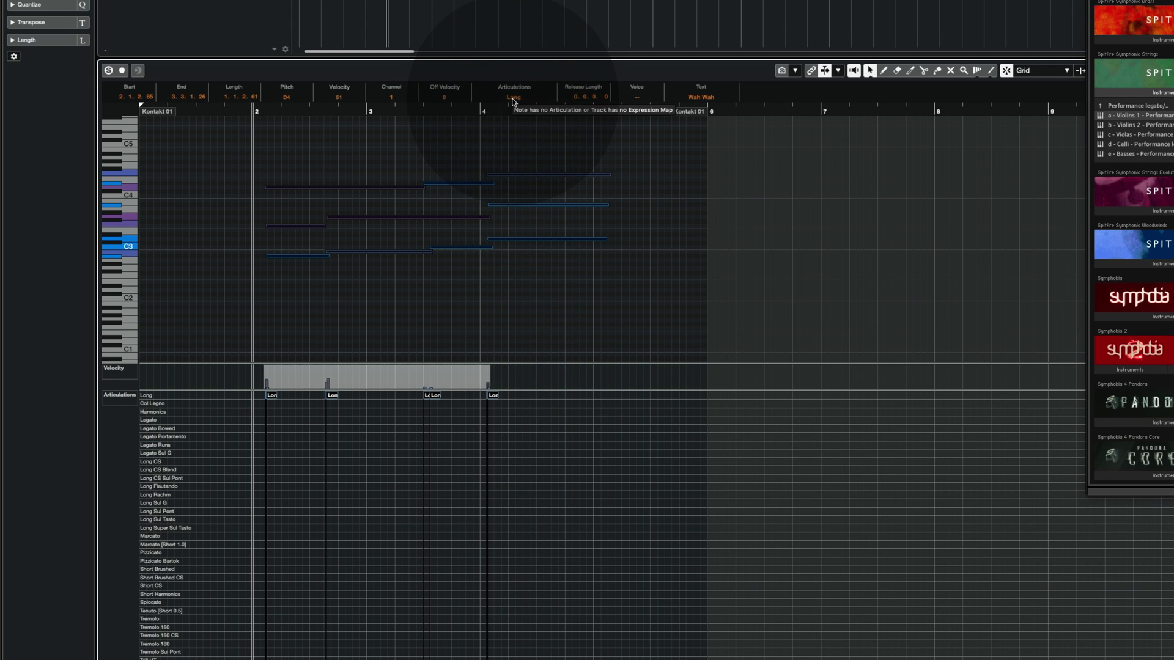
{"action": "left_click", "coordinate": [566, 320]}
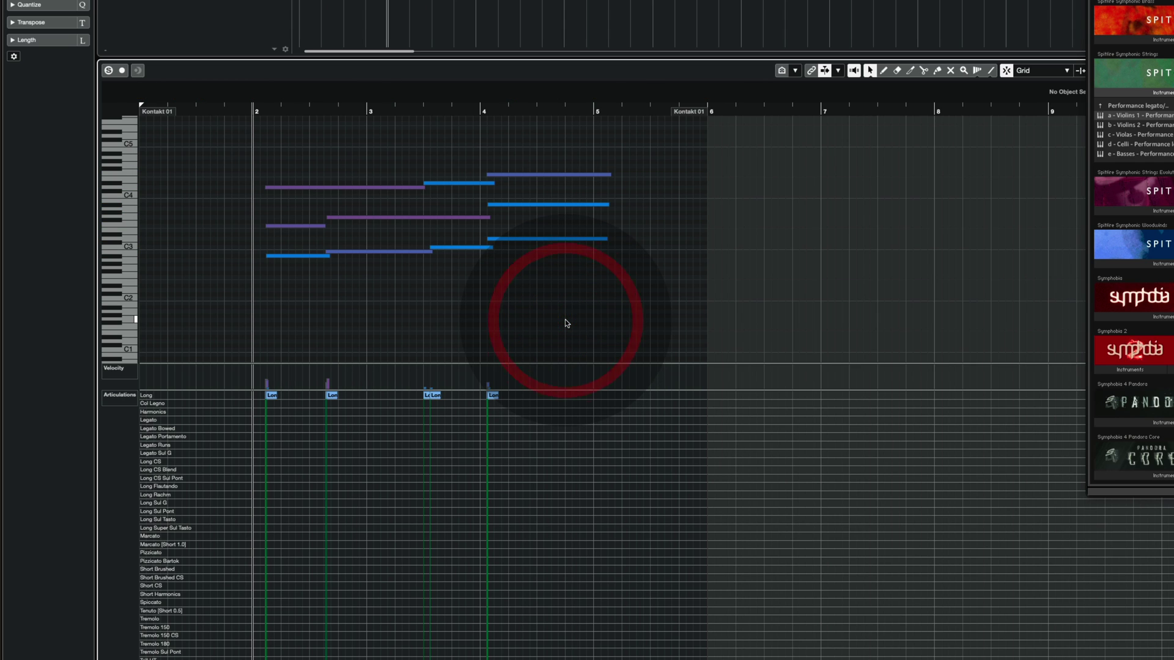
- Change the group of notes from bar 4 to the Tremolo articulation
{"action": "left_click_drag", "start_coordinate": [519, 149], "coordinate": [548, 260]}
{"action": "left_click", "coordinate": [512, 96]}
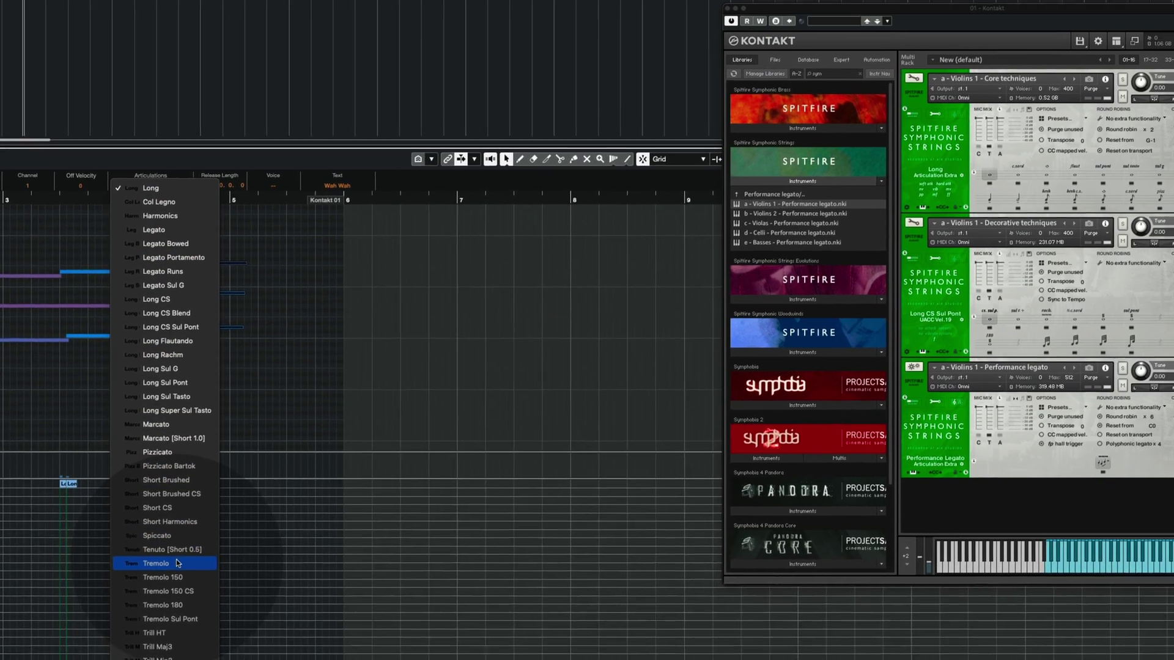
{"action": "left_click", "coordinate": [304, 525]}
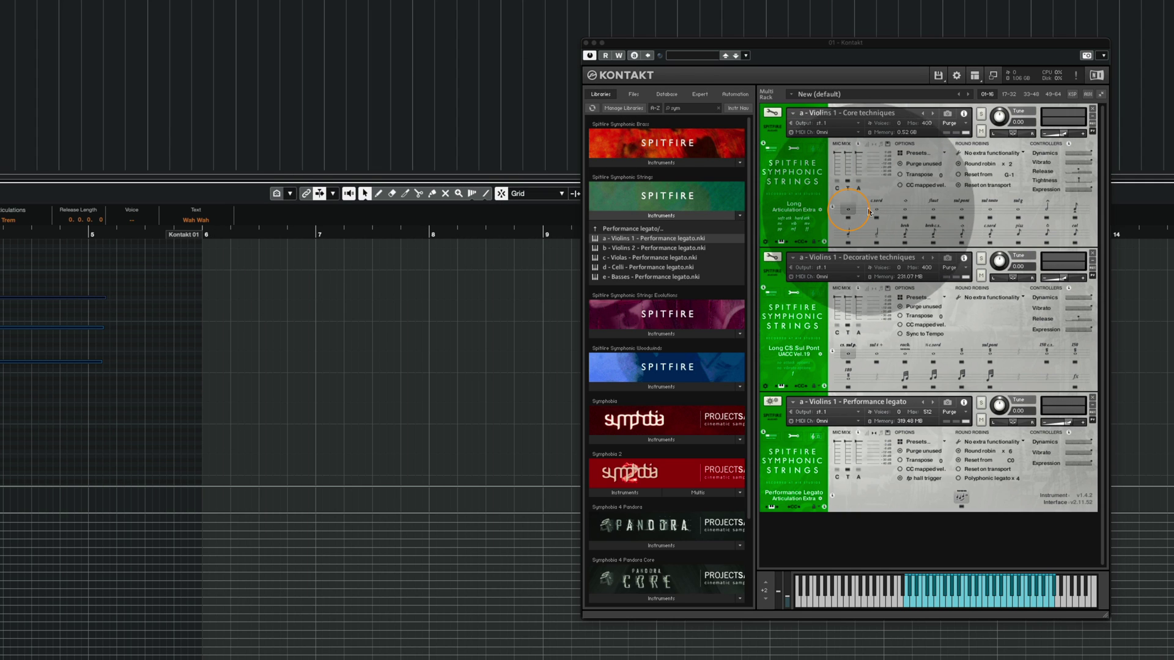
- Switch Core techniques to the Long articulation and Decorative techniques to Tremolo (UACC 11)
{"action": "left_click", "coordinate": [848, 209]}
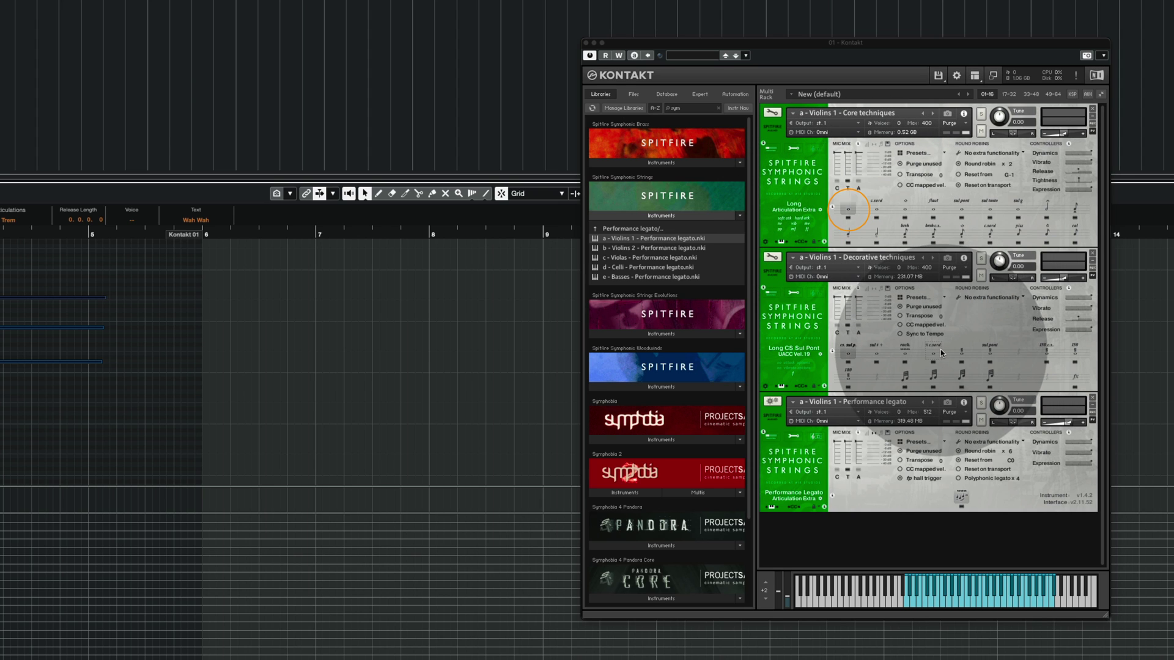
{"action": "left_click", "coordinate": [963, 351]}
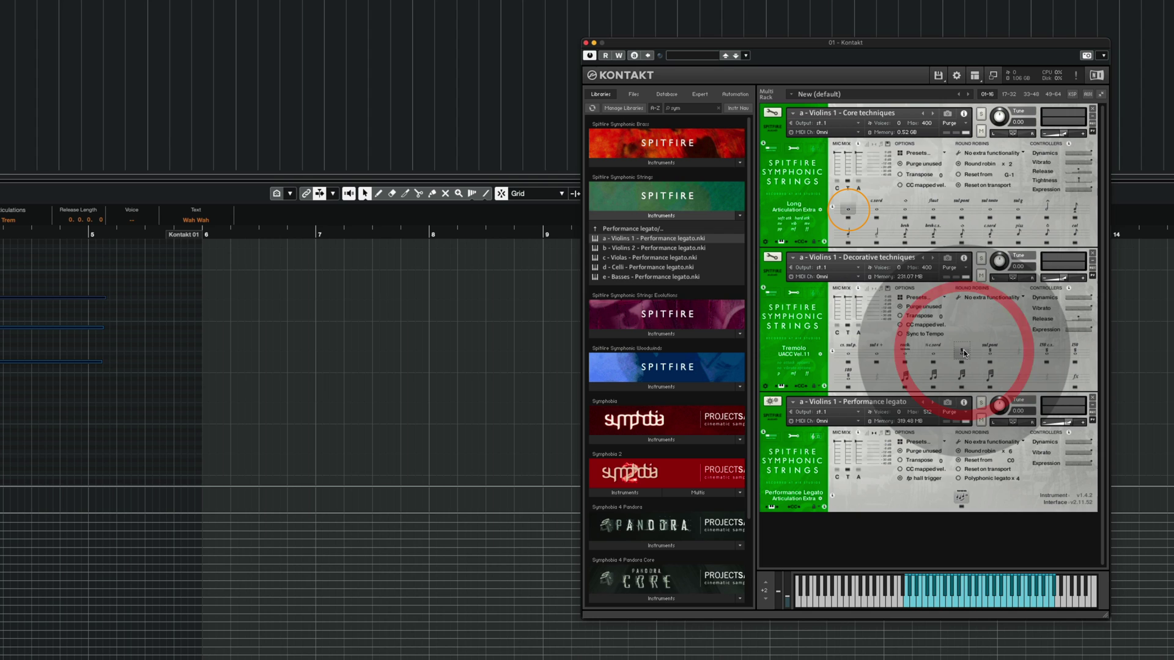